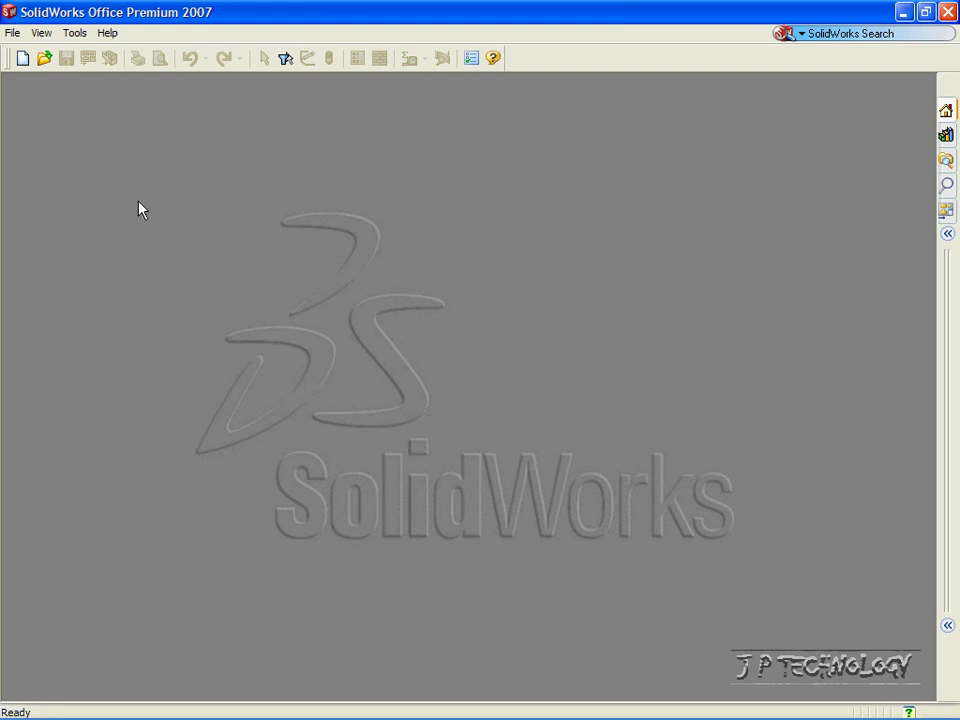
Step: Create a new part from the PART-MM-ANSI-AL6061 aluminium template
{"action": "left_click", "coordinate": [12, 32]}
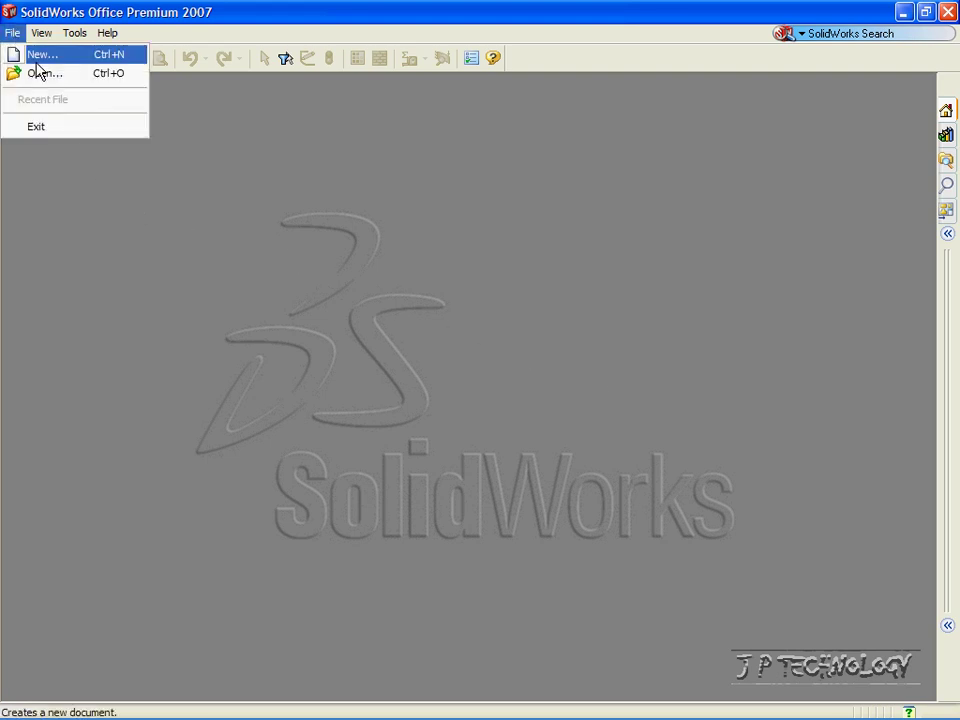
{"action": "left_click", "coordinate": [37, 58]}
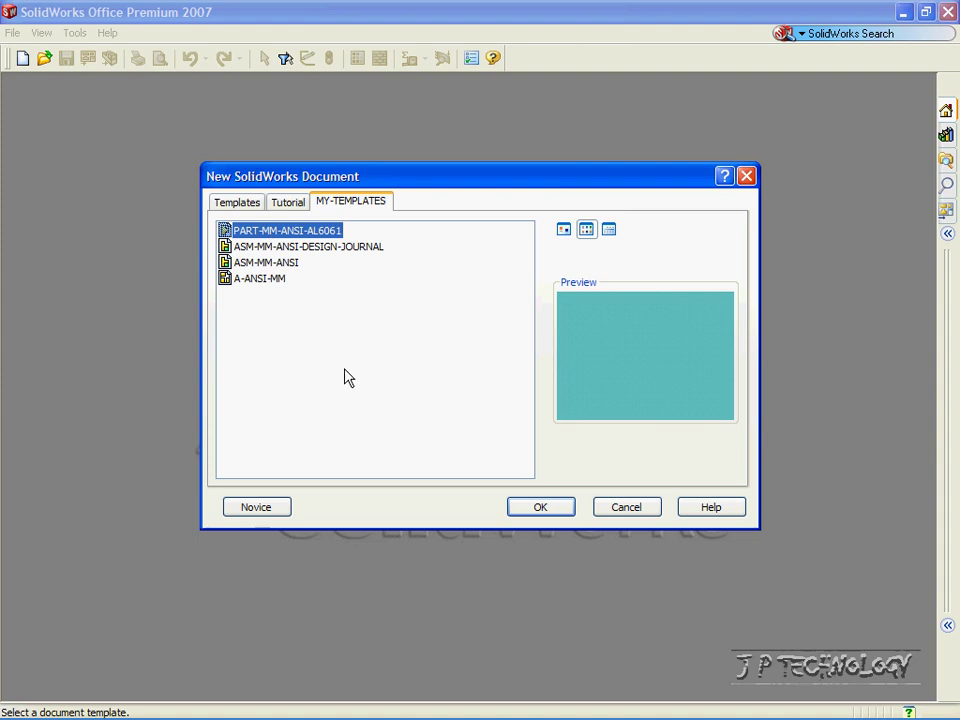
{"action": "left_click", "coordinate": [538, 508]}
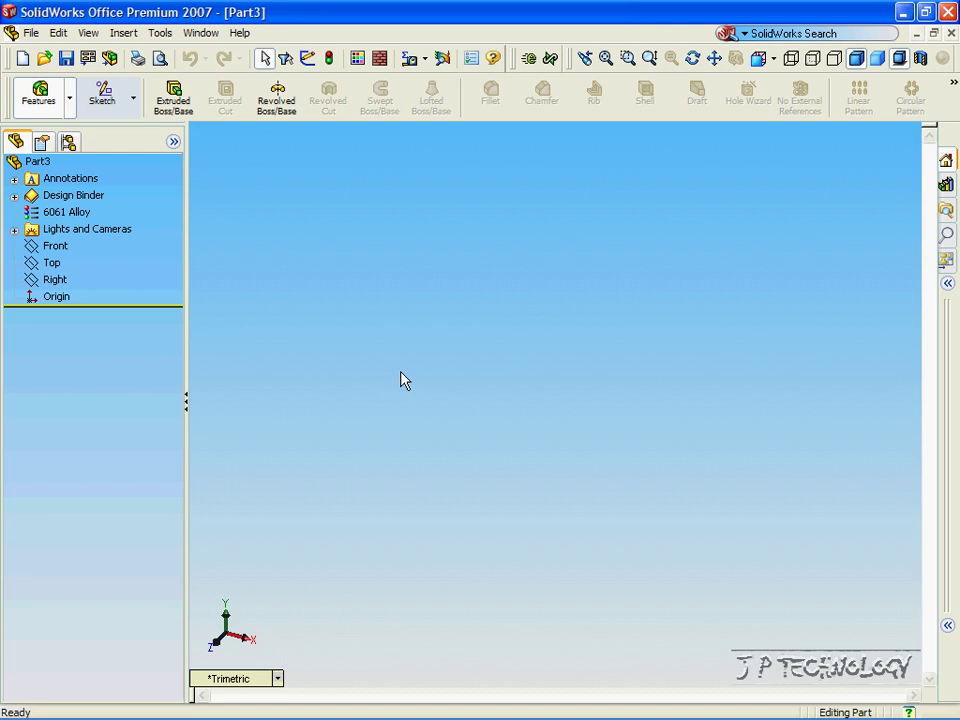
Step: Draw a rectangle on the Front plane from the origin and close it as Sketch1
{"action": "left_click", "coordinate": [113, 112]}
{"action": "left_click", "coordinate": [60, 246]}
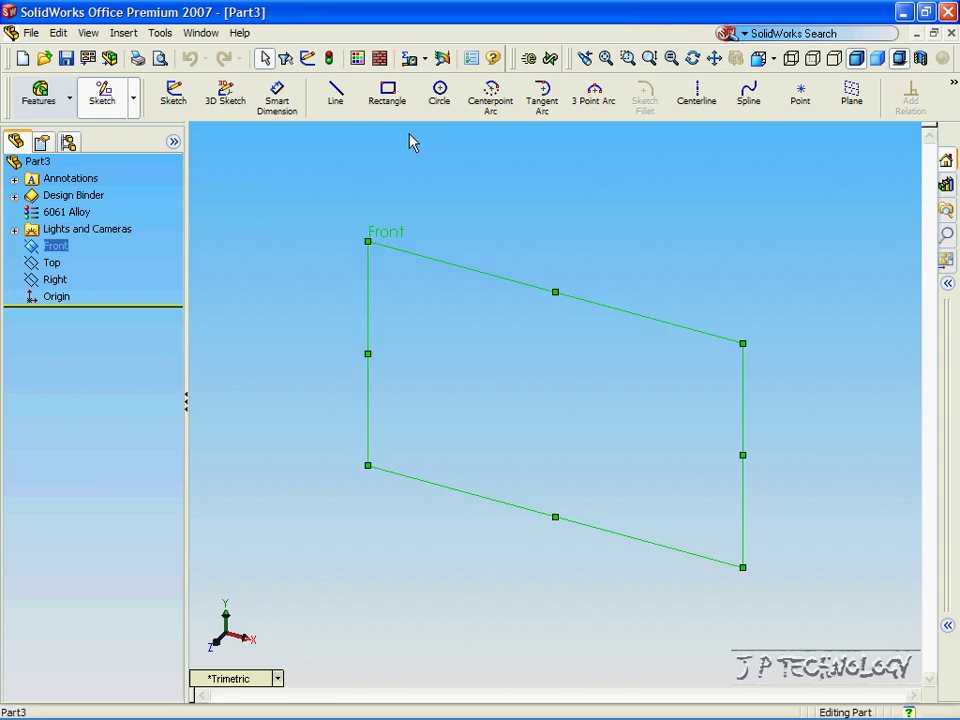
{"action": "left_click", "coordinate": [385, 97]}
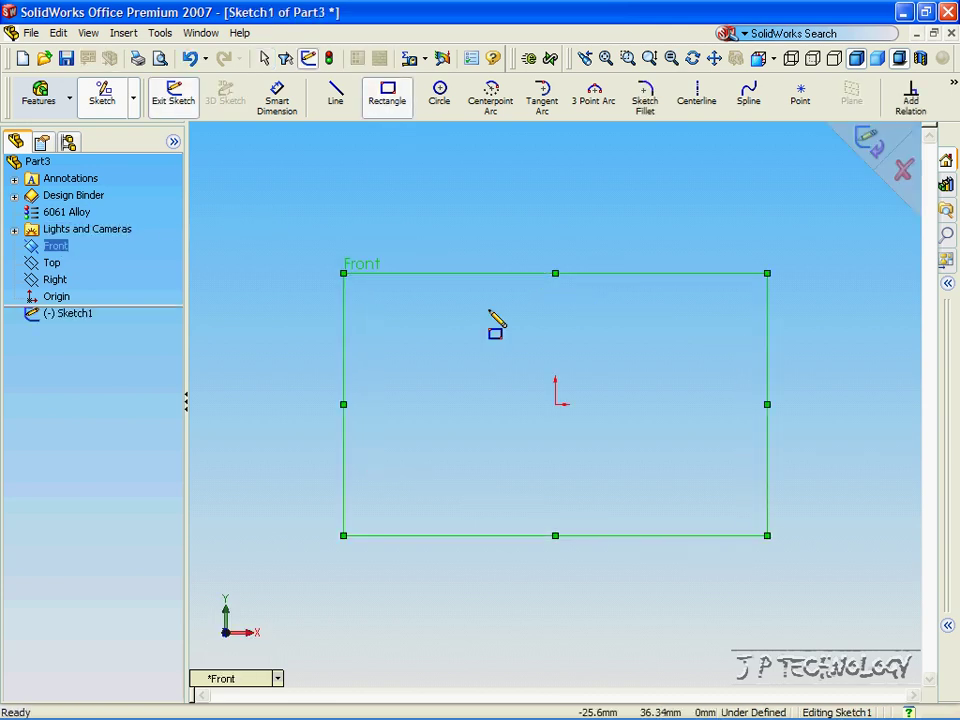
{"action": "left_click", "coordinate": [555, 404]}
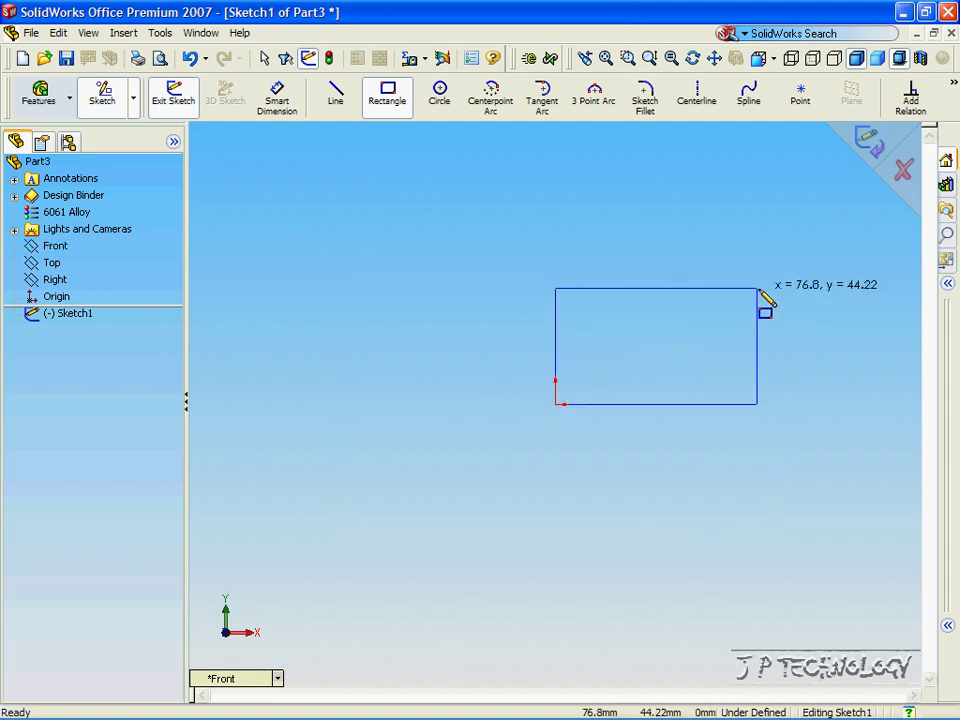
{"action": "left_click", "coordinate": [823, 269]}
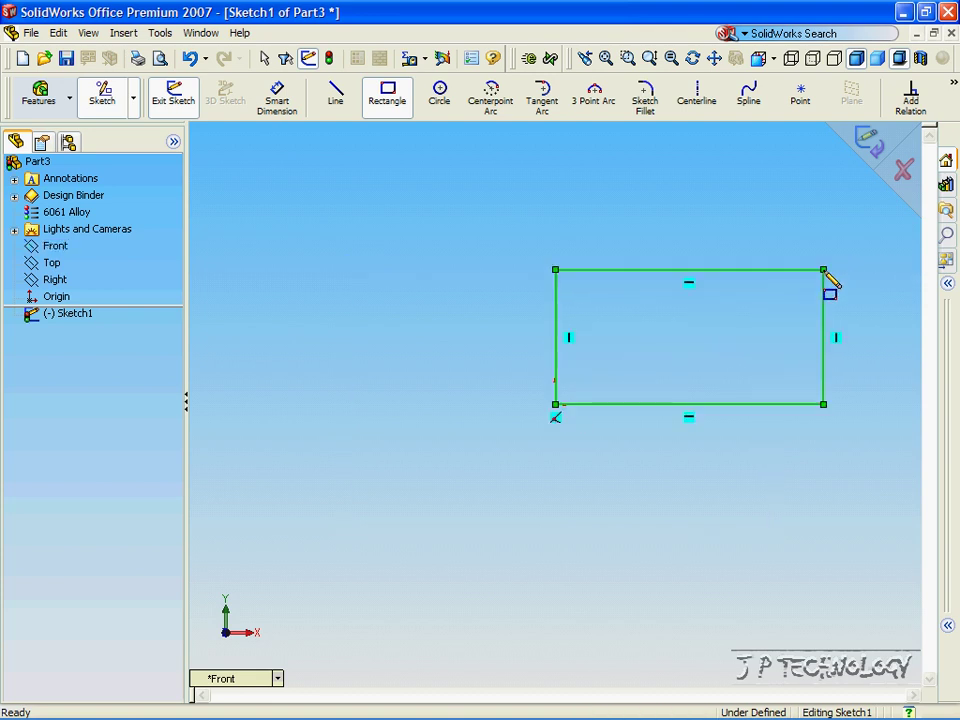
{"action": "left_click", "coordinate": [872, 143]}
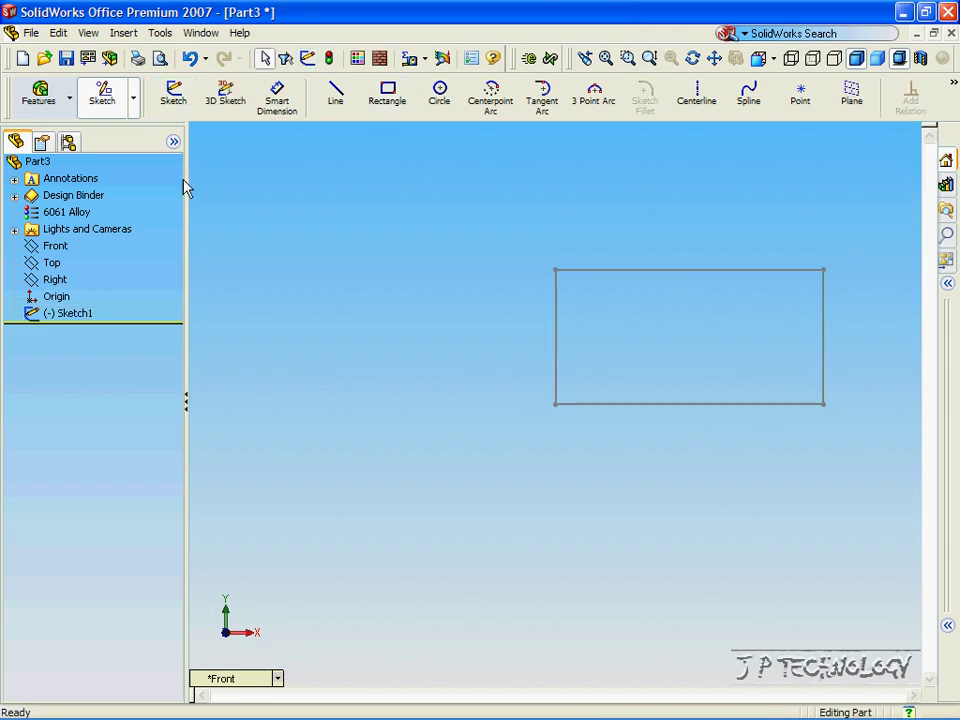
Step: Start a new sketch on the Top plane in an isometric view
{"action": "left_click", "coordinate": [172, 104]}
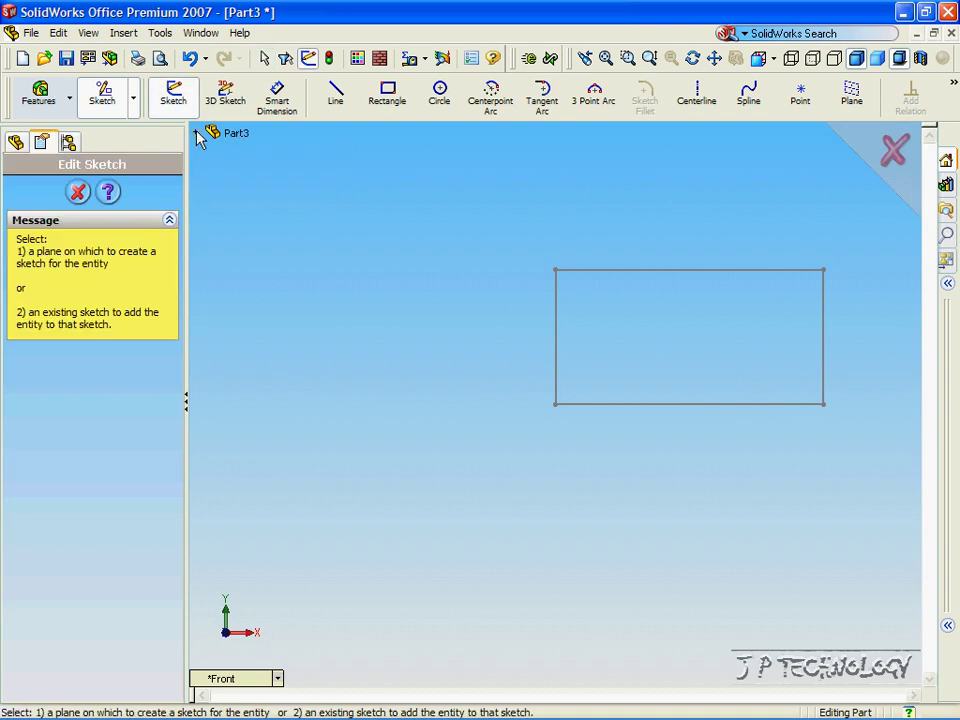
{"action": "left_click", "coordinate": [197, 132]}
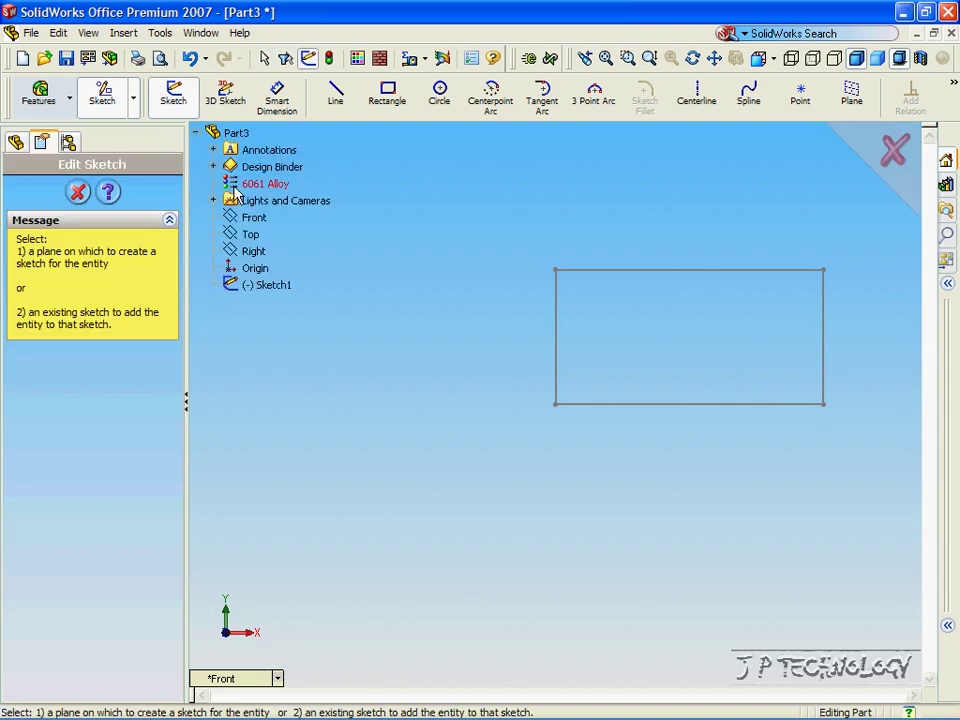
{"action": "left_click", "coordinate": [246, 686]}
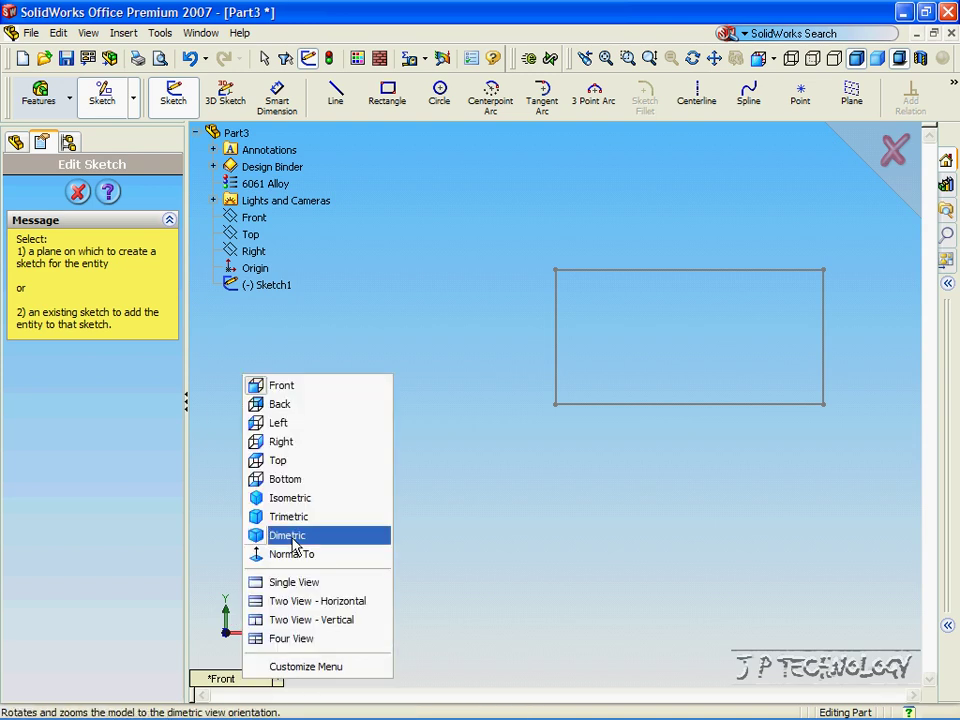
{"action": "left_click", "coordinate": [300, 503]}
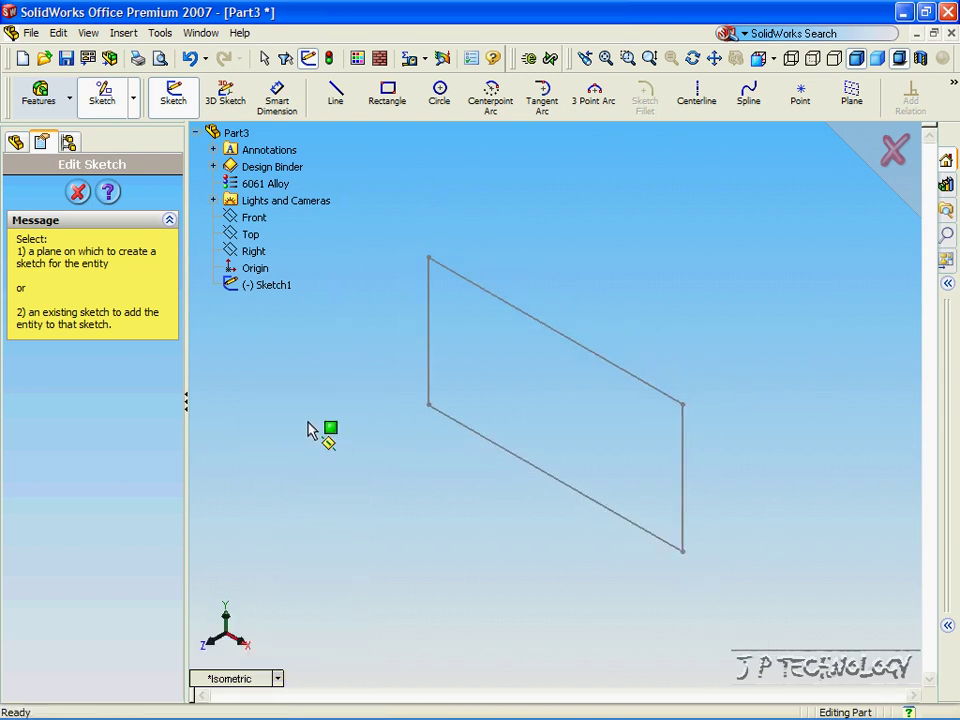
{"action": "left_click", "coordinate": [250, 234]}
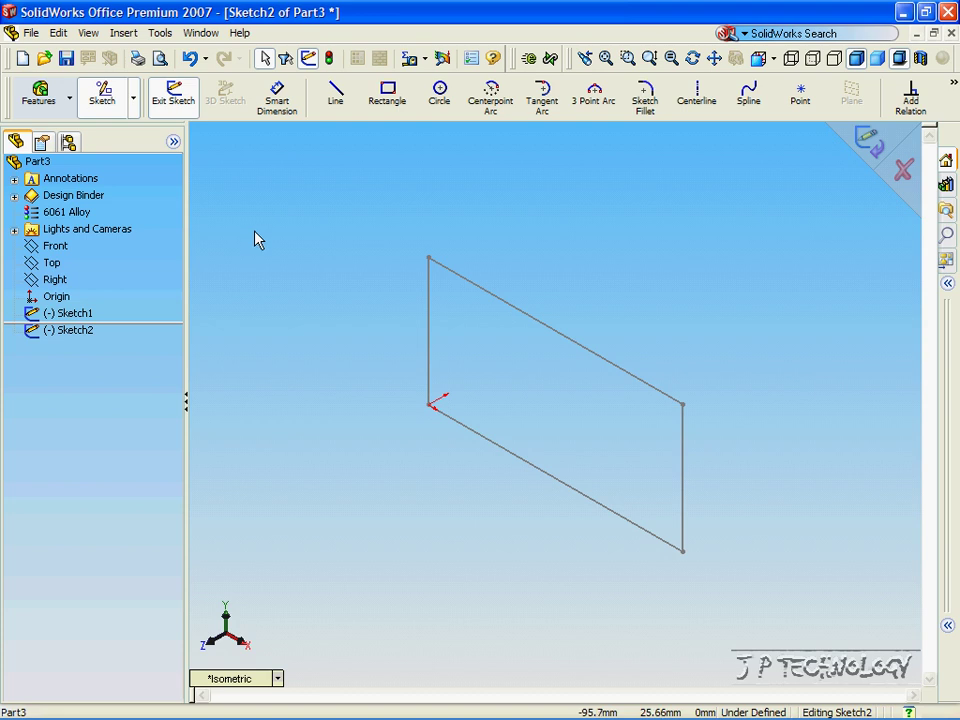
Step: Draw two connected path lines from the rectangle's corner and exit Sketch2
{"action": "left_click", "coordinate": [340, 101]}
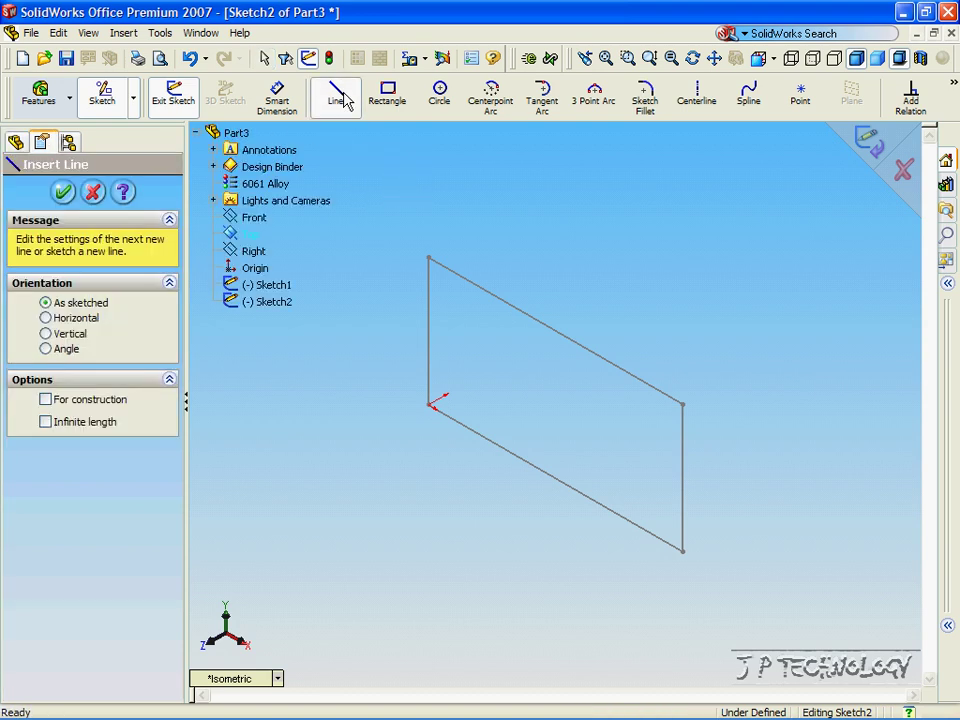
{"action": "left_click", "coordinate": [428, 404]}
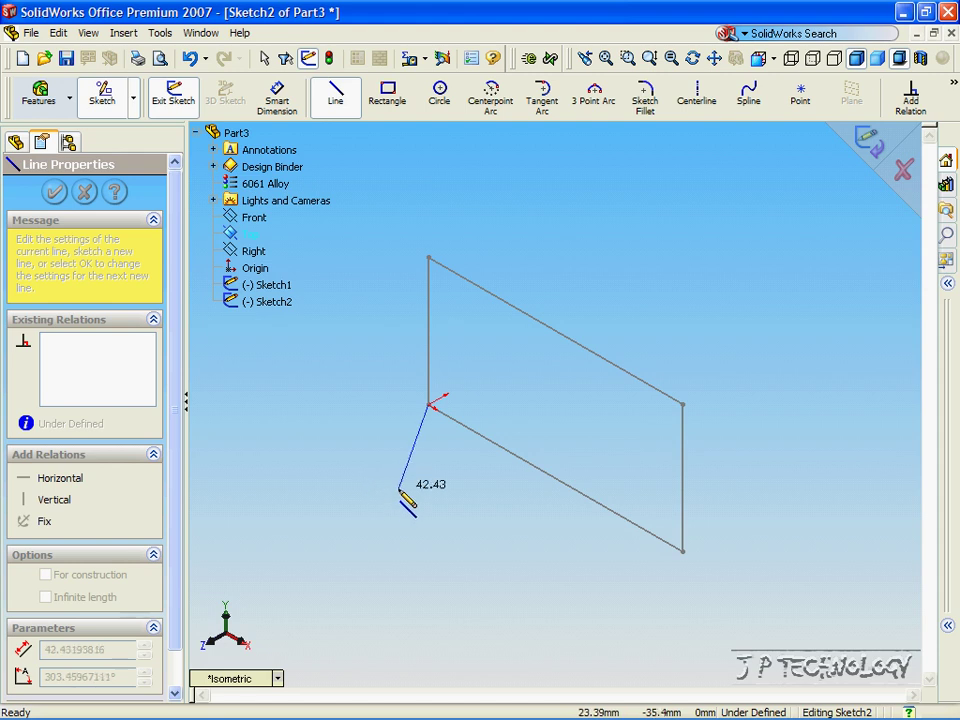
{"action": "left_click", "coordinate": [219, 517]}
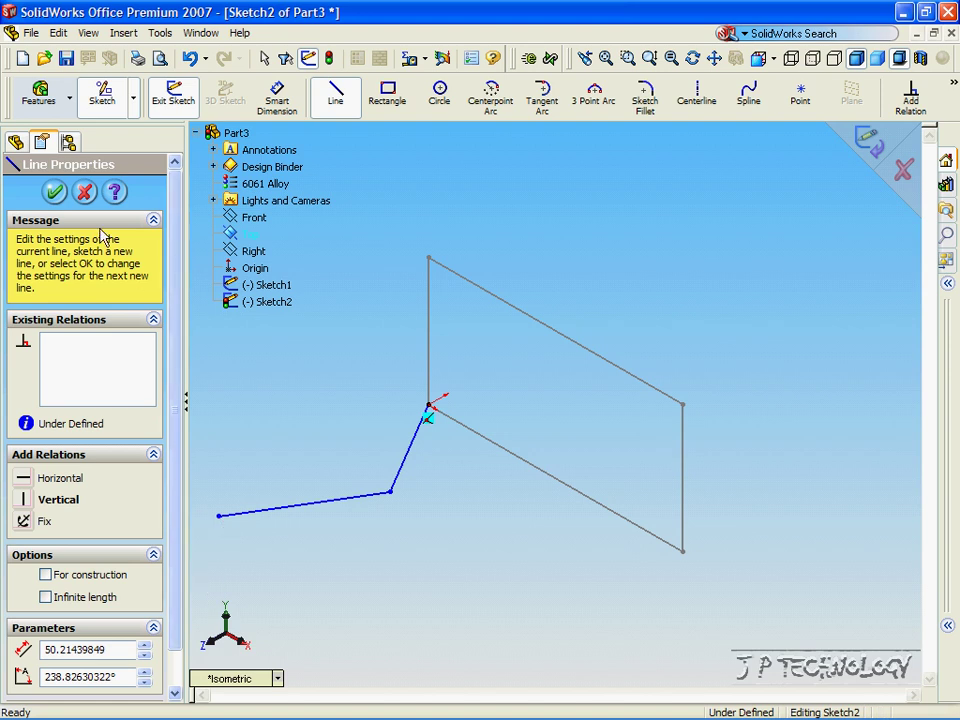
{"action": "left_click", "coordinate": [55, 191]}
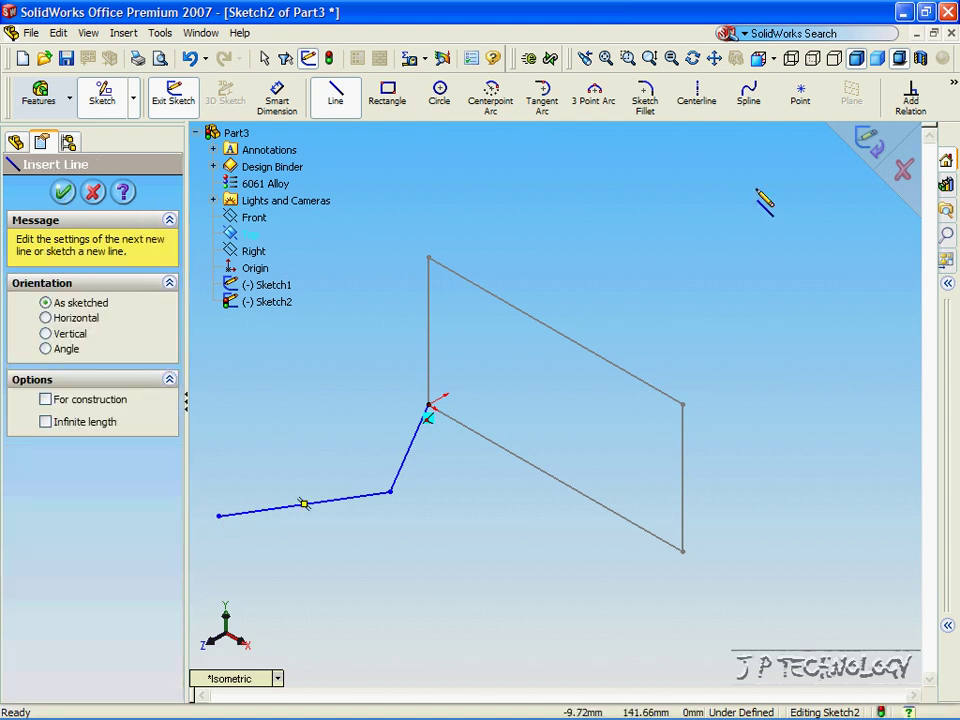
{"action": "left_click", "coordinate": [868, 143]}
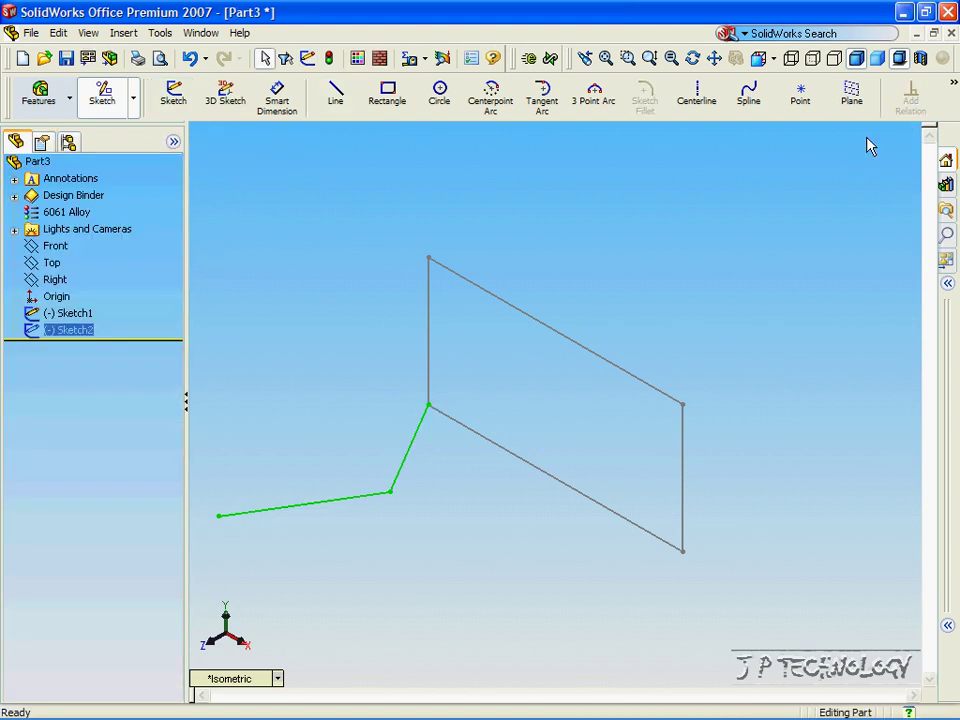
Step: Sweep the Sketch1 rectangle along the Sketch2 path to create Sweep1
{"action": "left_click", "coordinate": [40, 95]}
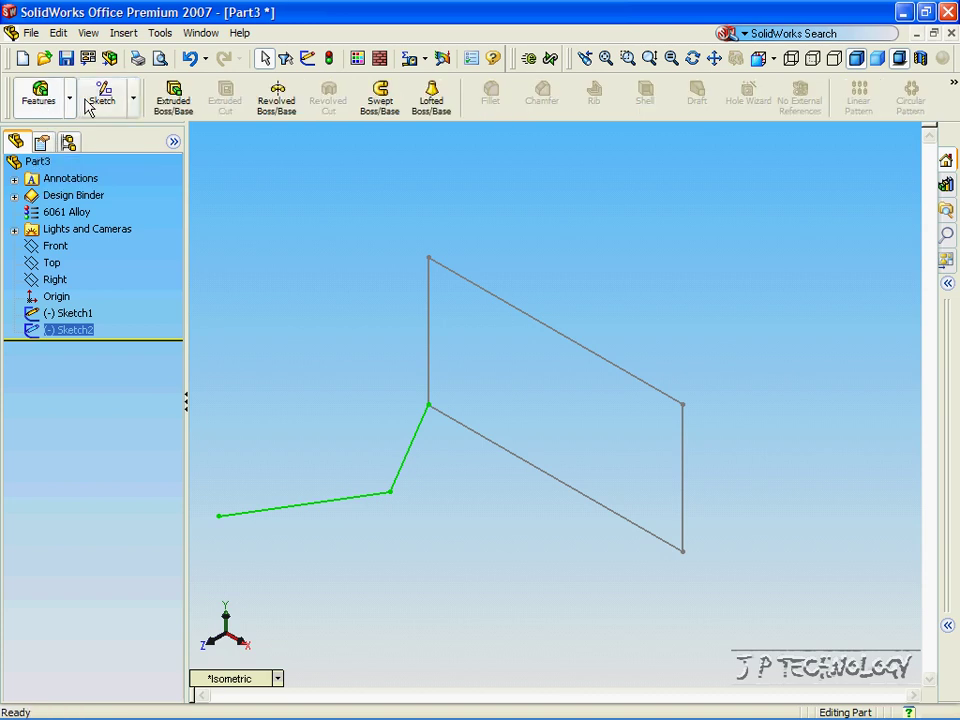
{"action": "left_click", "coordinate": [380, 103]}
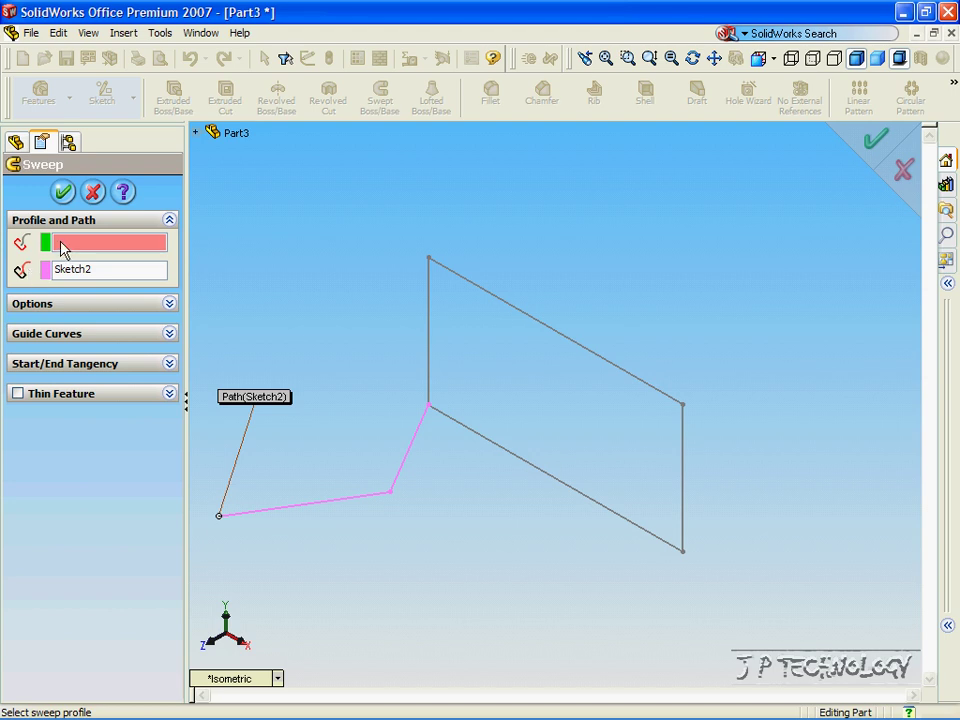
{"action": "left_click", "coordinate": [196, 132]}
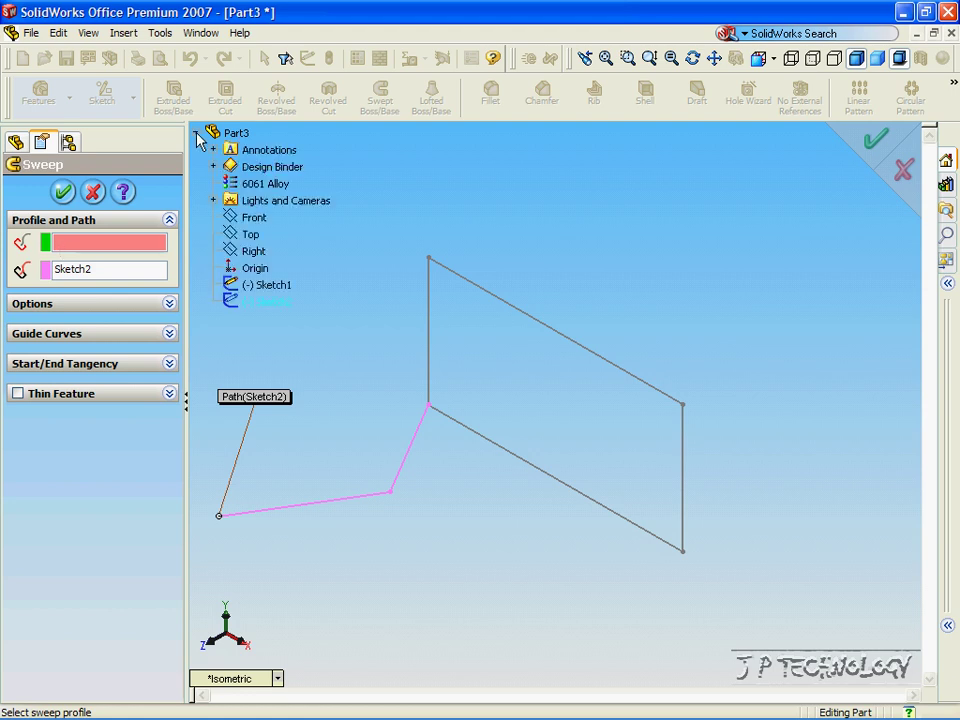
{"action": "left_click", "coordinate": [266, 285]}
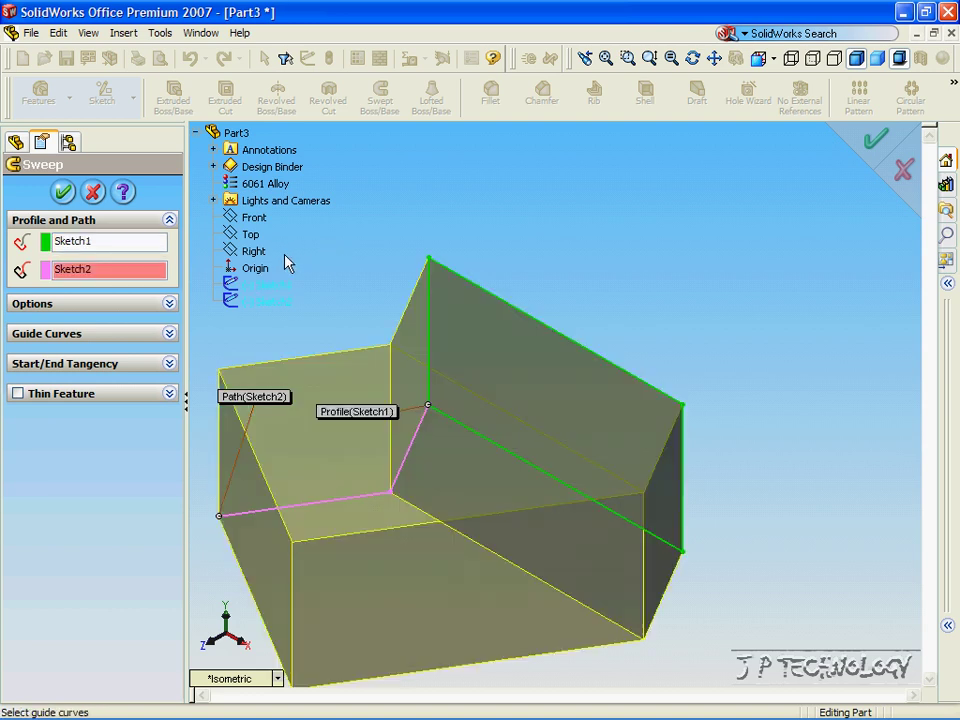
{"action": "scroll", "coordinate": [560, 287], "scroll_direction": "up", "scroll_amount": 3}
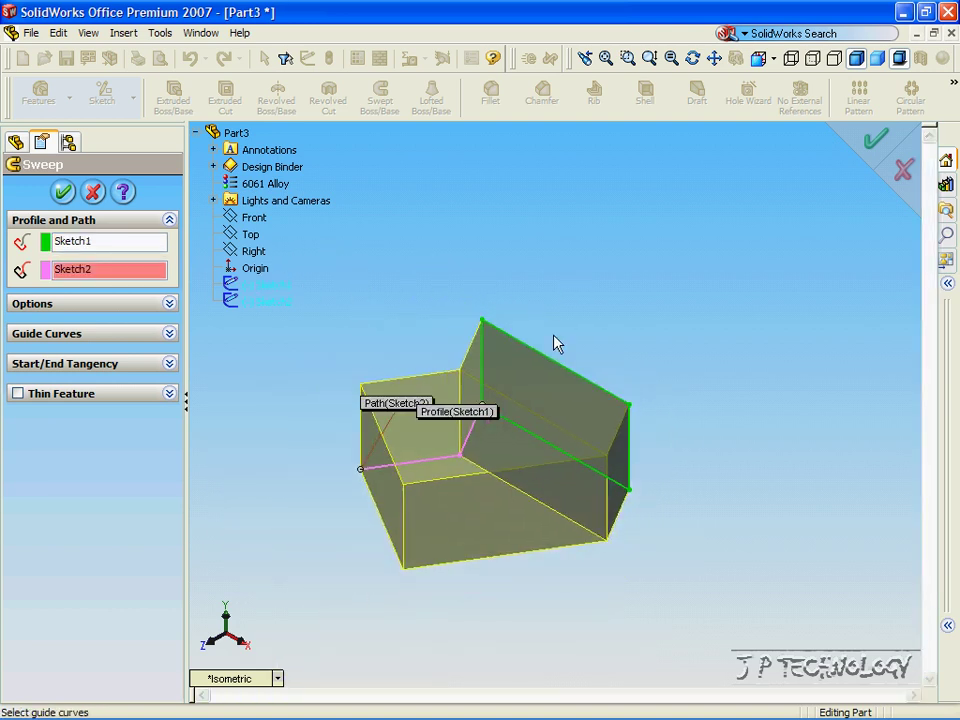
{"action": "middle_click_drag", "start_coordinate": [487, 441], "coordinate": [477, 354]}
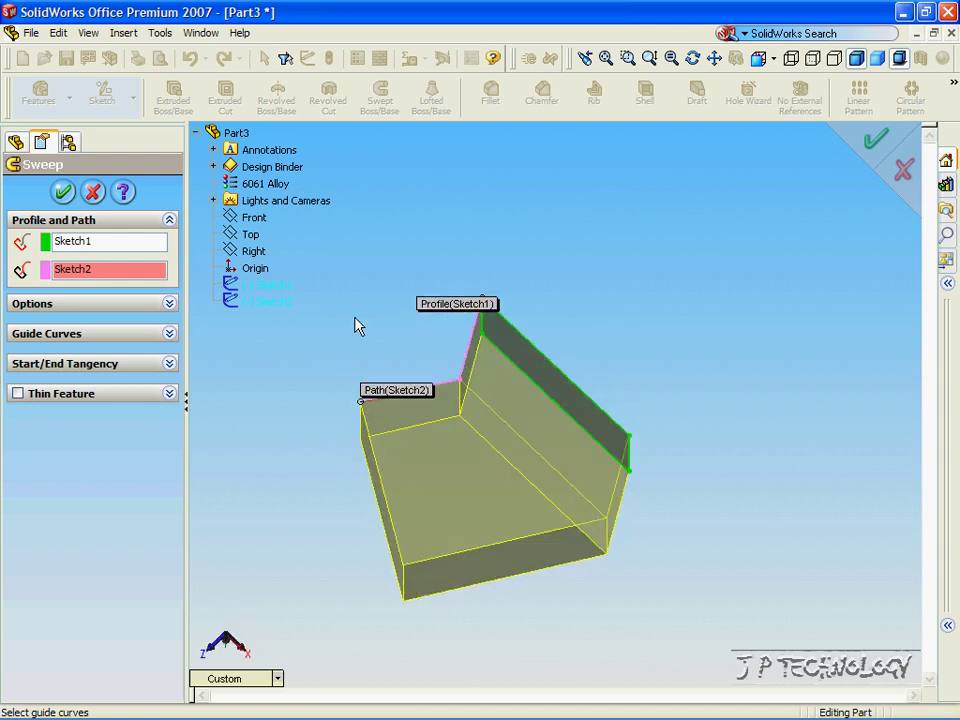
{"action": "left_click", "coordinate": [63, 191]}
{"action": "key", "text": "Down"}
{"action": "key", "text": "Down"}
{"action": "key", "text": "Down"}
{"action": "key", "text": "Down"}
{"action": "key", "text": "Down"}
{"action": "key", "text": "Down"}
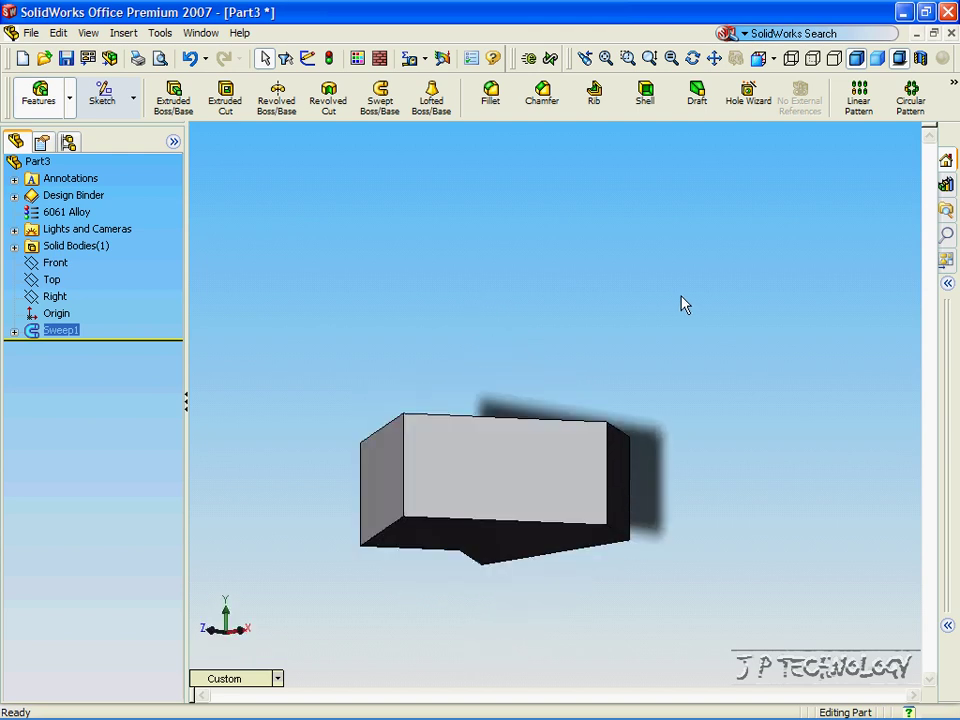
Step: Expand Sweep1, highlight its two sketches, and edit the Sketch2 path
{"action": "key", "text": "Down"}
{"action": "key", "text": "Down"}
{"action": "key", "text": "Down"}
{"action": "key", "text": "Down"}
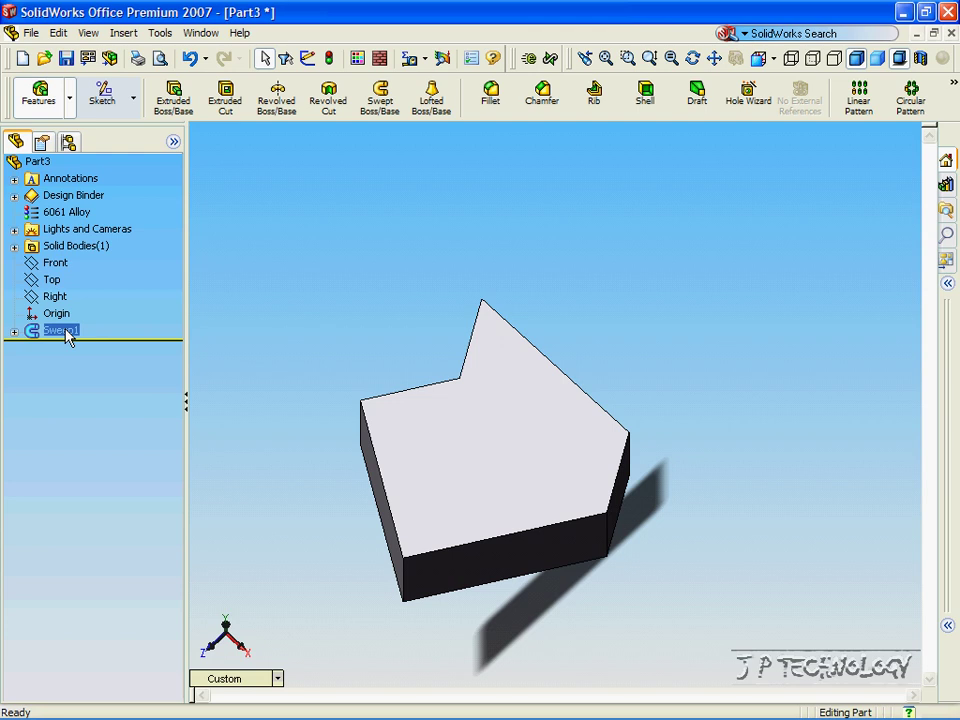
{"action": "left_click", "coordinate": [14, 331]}
{"action": "left_click", "coordinate": [85, 347]}
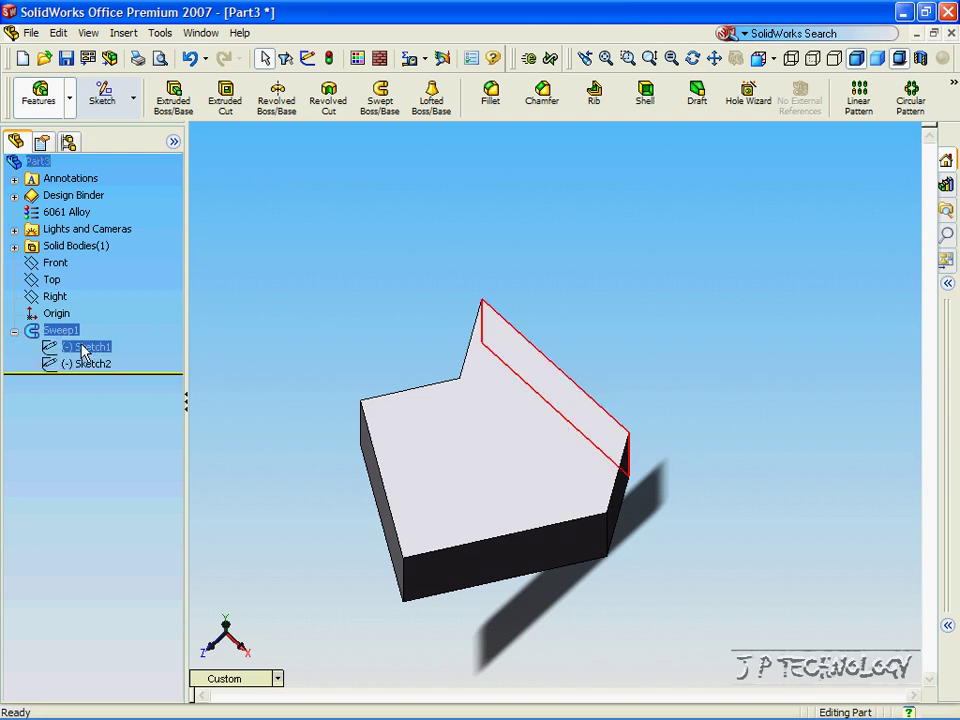
{"action": "left_click", "coordinate": [76, 364]}
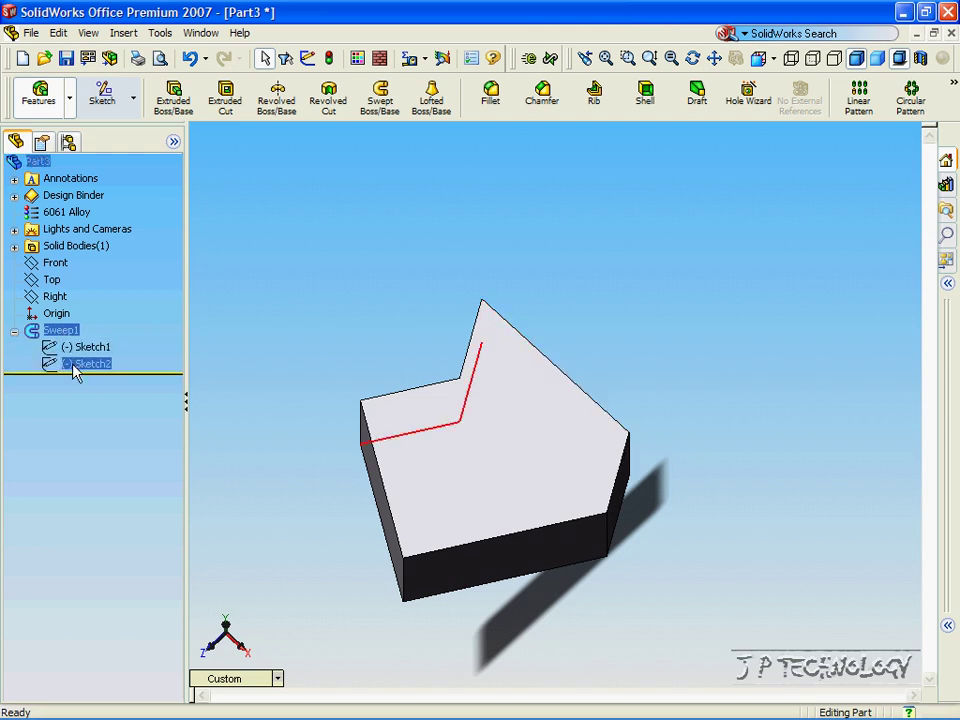
{"action": "right_click", "coordinate": [73, 367]}
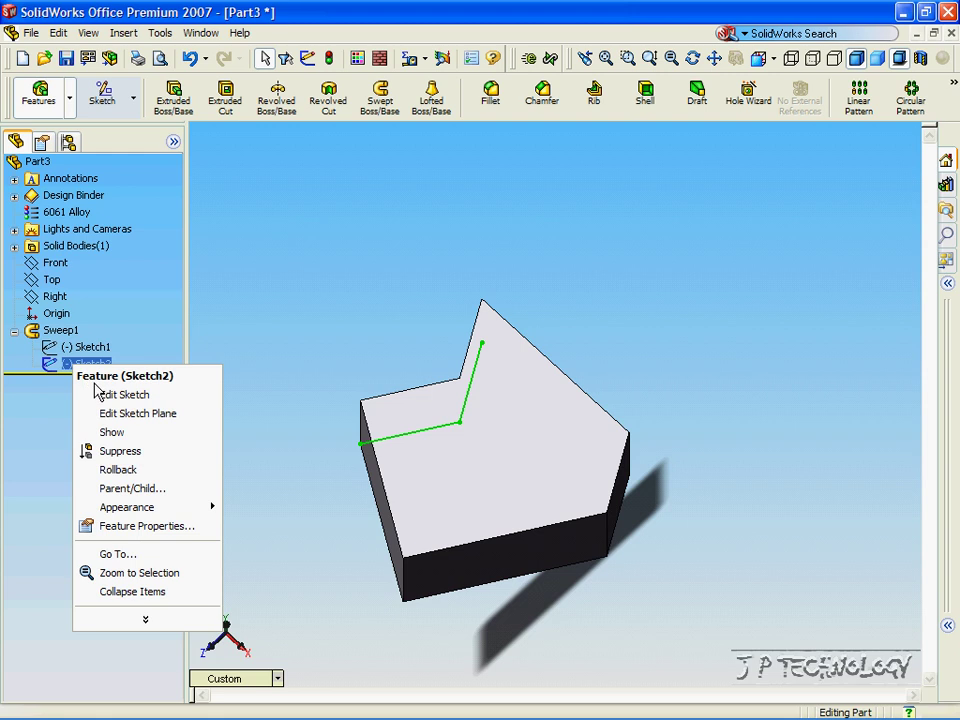
{"action": "left_click", "coordinate": [120, 395]}
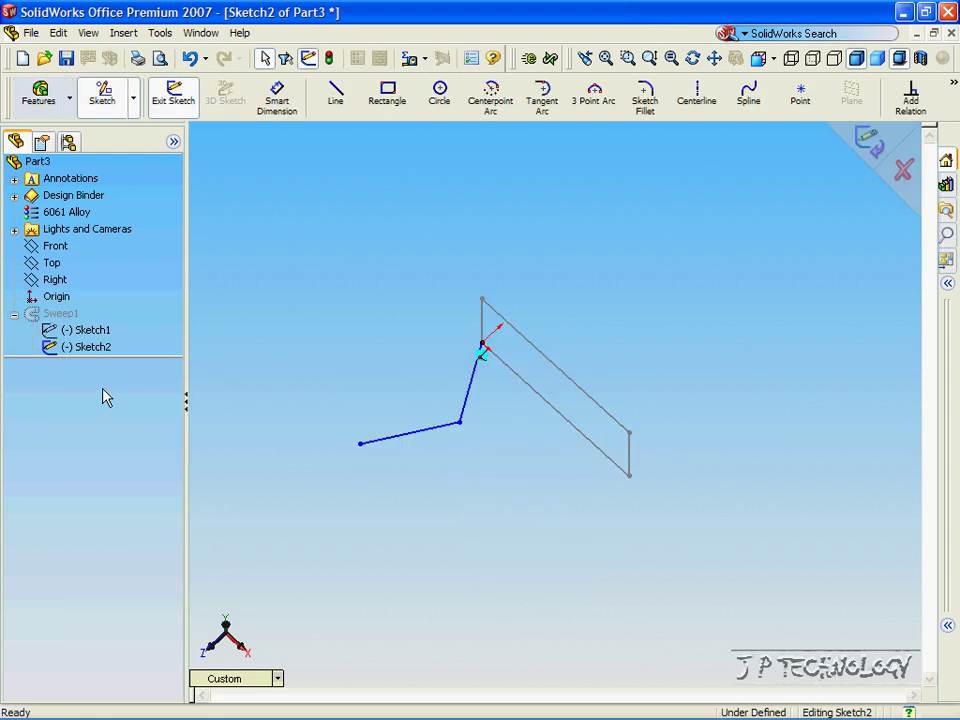
Step: Extend the path with horizontal, vertical and long diagonal lines, then rebuild the sweep
{"action": "left_click", "coordinate": [337, 99]}
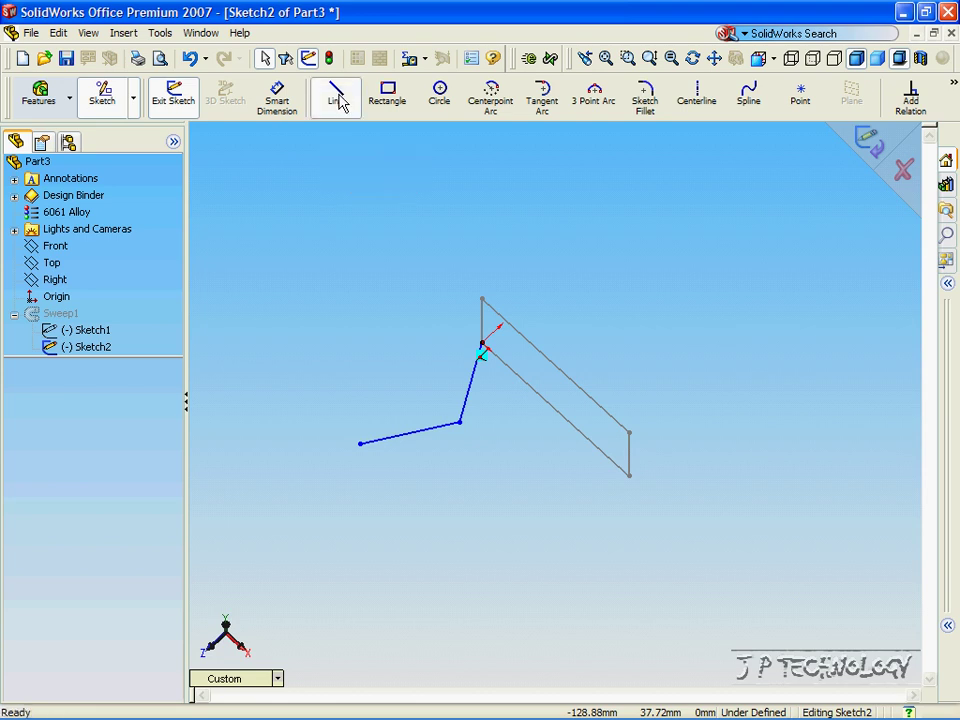
{"action": "left_click", "coordinate": [360, 444]}
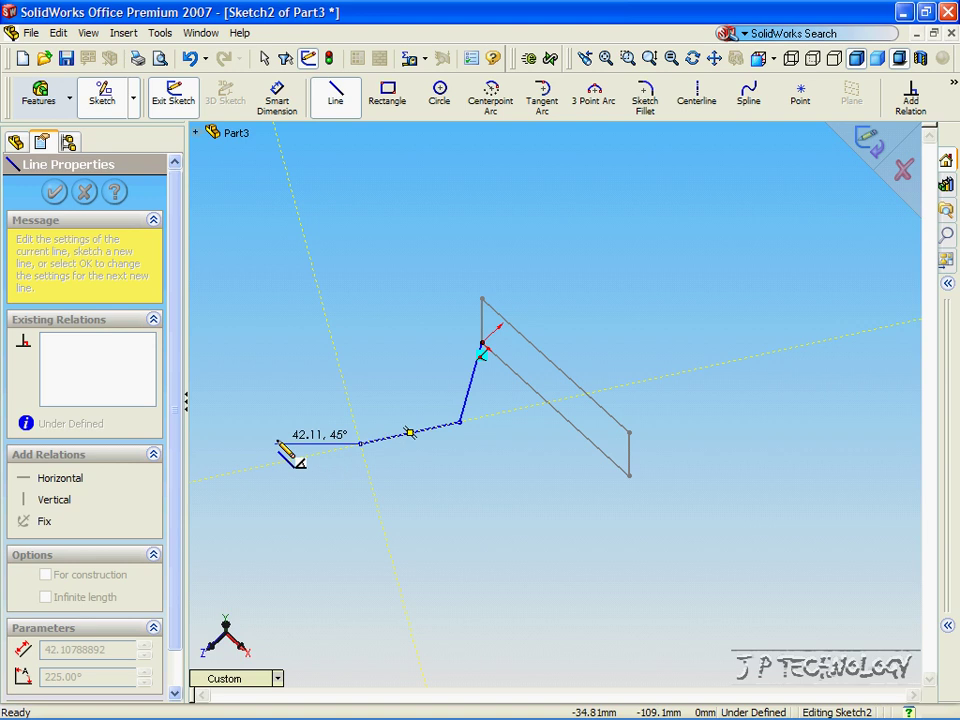
{"action": "left_click", "coordinate": [209, 438]}
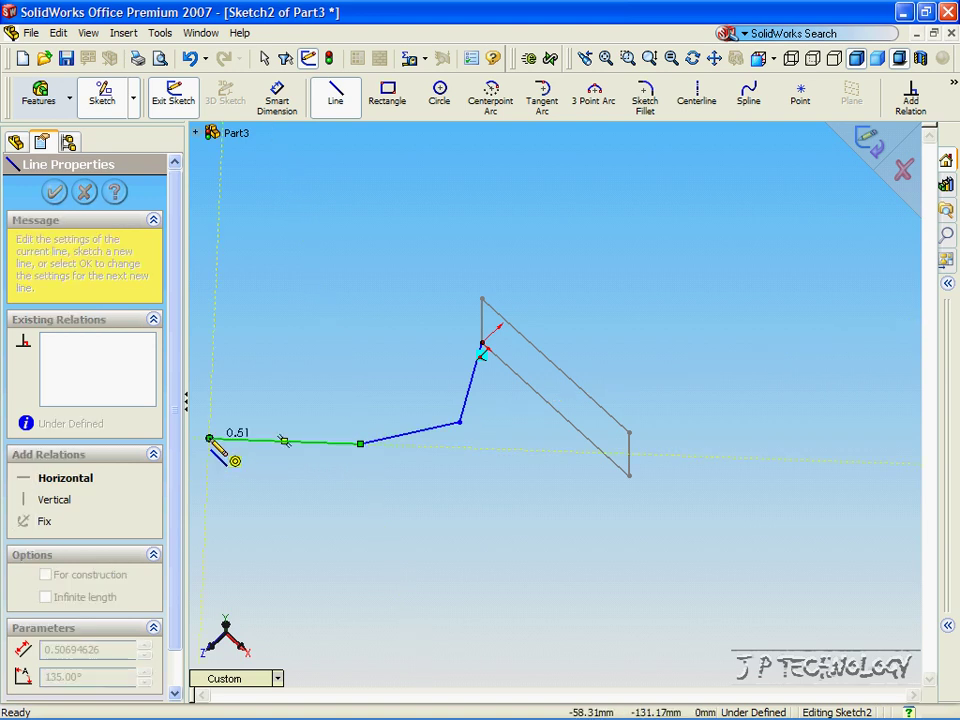
{"action": "left_click", "coordinate": [217, 258]}
{"action": "scroll", "coordinate": [216, 261], "scroll_direction": "up", "scroll_amount": 1}
{"action": "scroll", "coordinate": [285, 280], "scroll_direction": "up", "scroll_amount": 3}
{"action": "scroll", "coordinate": [296, 276], "scroll_direction": "up", "scroll_amount": 5}
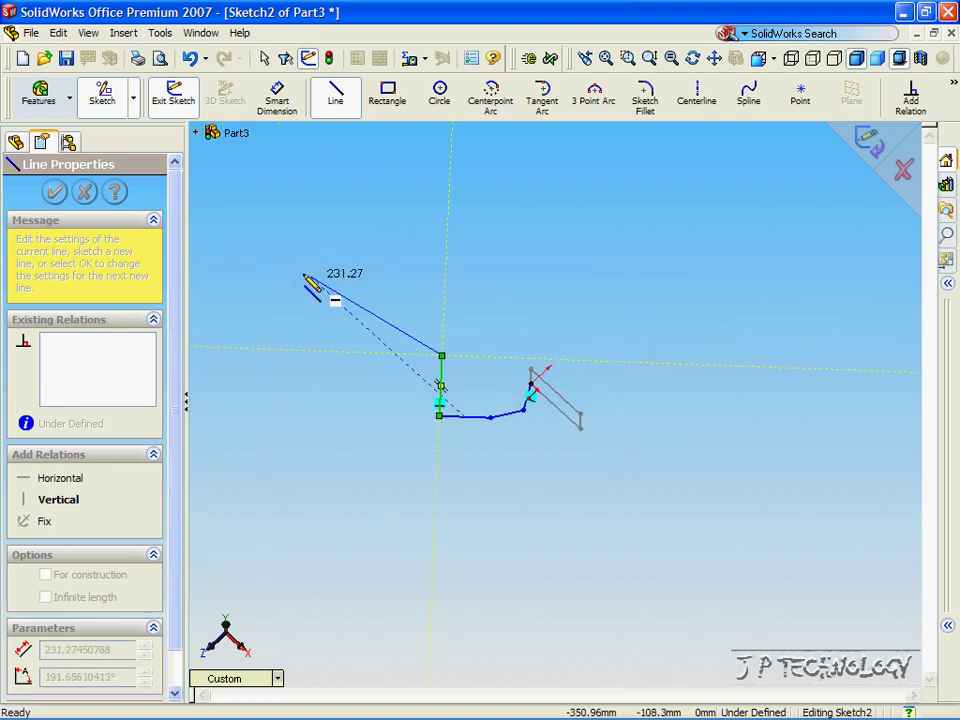
{"action": "left_click", "coordinate": [262, 244]}
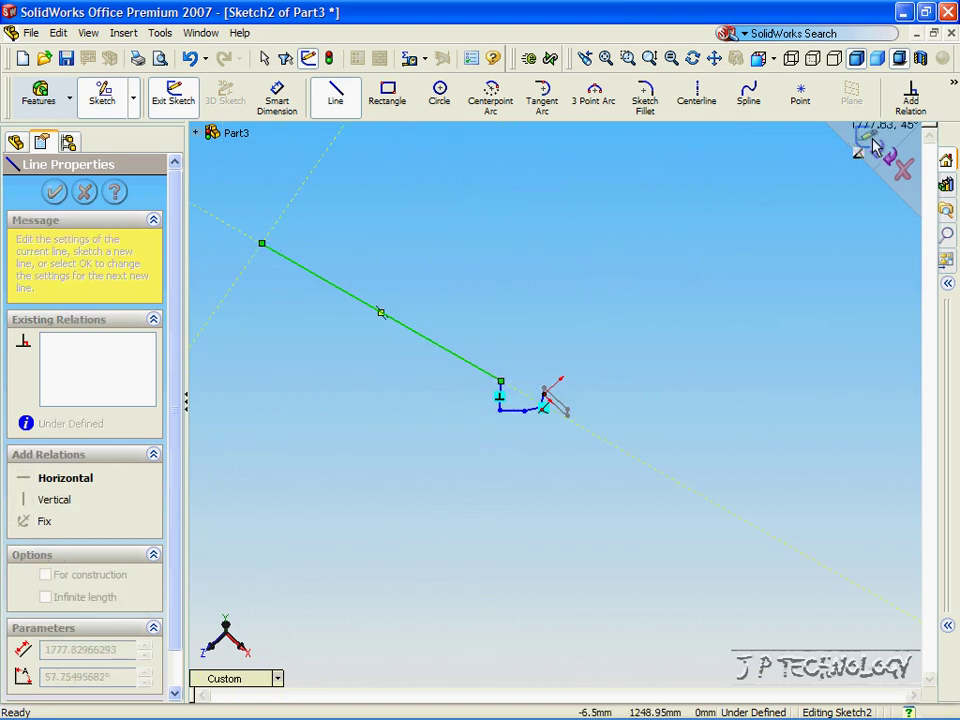
{"action": "left_click", "coordinate": [870, 142]}
Step: Inspect the lengthened sweep from several viewing angles
{"action": "key", "text": "Up"}
{"action": "key", "text": "Up"}
{"action": "key", "text": "Down"}
{"action": "key", "text": "Down"}
{"action": "key", "text": "Down"}
{"action": "key", "text": "Down"}
{"action": "key", "text": "Down"}
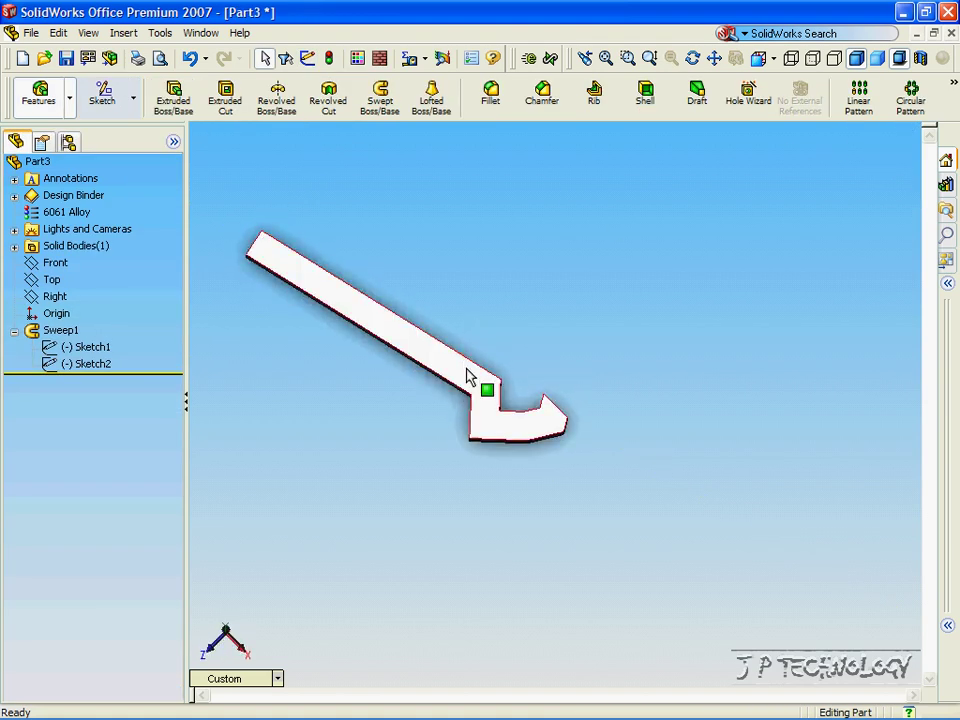
{"action": "key", "text": "Up"}
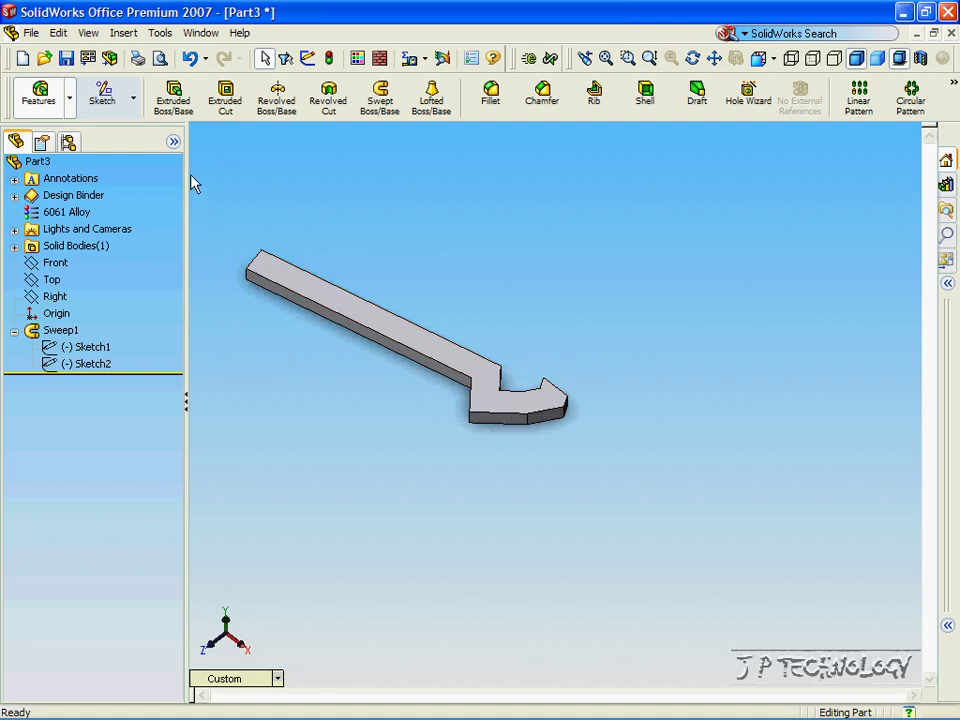
{"action": "left_click", "coordinate": [33, 33]}
Step: Create a new part and begin a sketch on the Front plane in Front view
{"action": "left_click", "coordinate": [45, 54]}
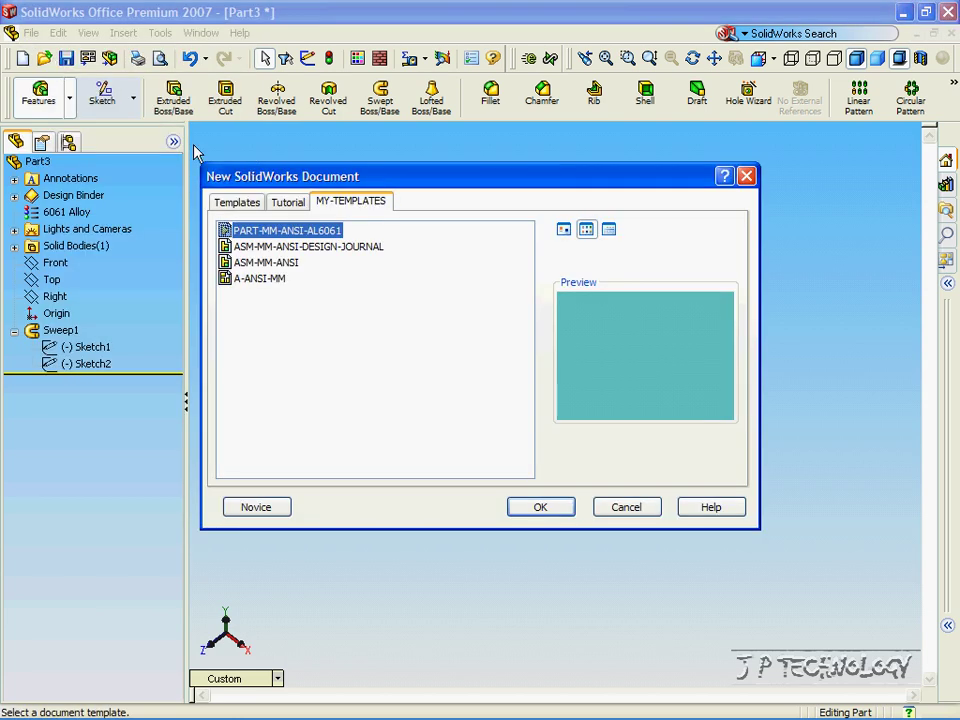
{"action": "left_click", "coordinate": [536, 506]}
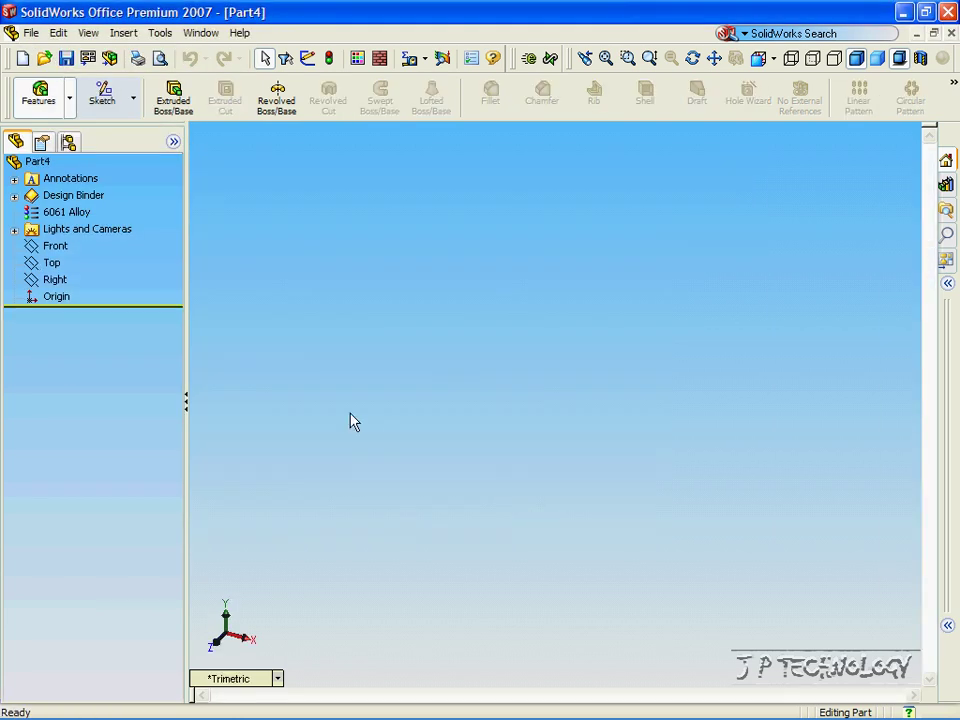
{"action": "left_click", "coordinate": [108, 100]}
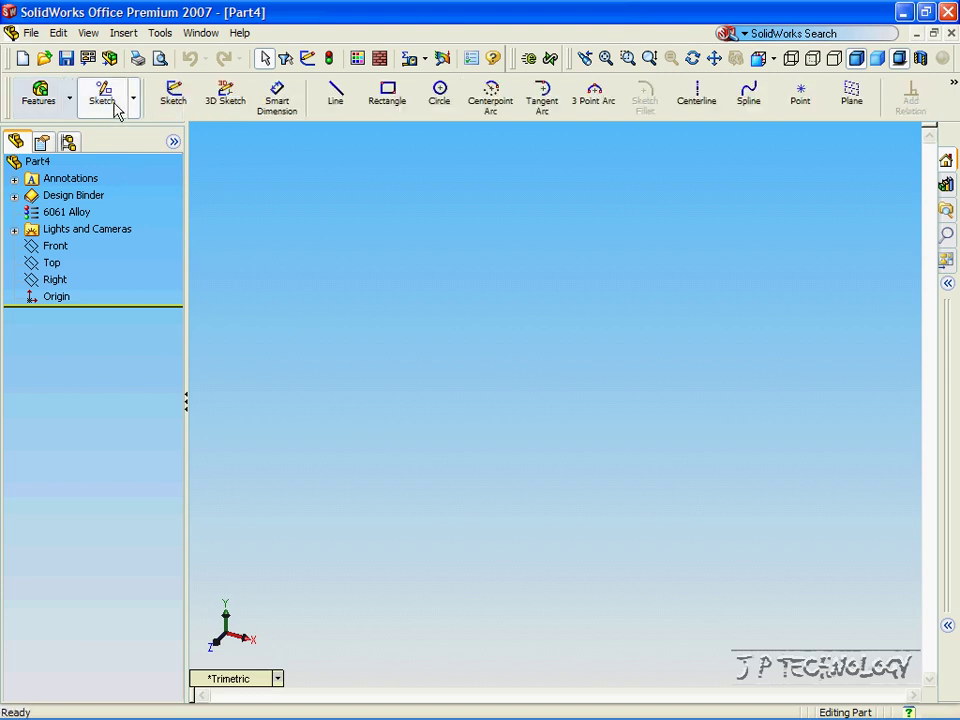
{"action": "left_click", "coordinate": [55, 246]}
{"action": "left_click", "coordinate": [54, 248]}
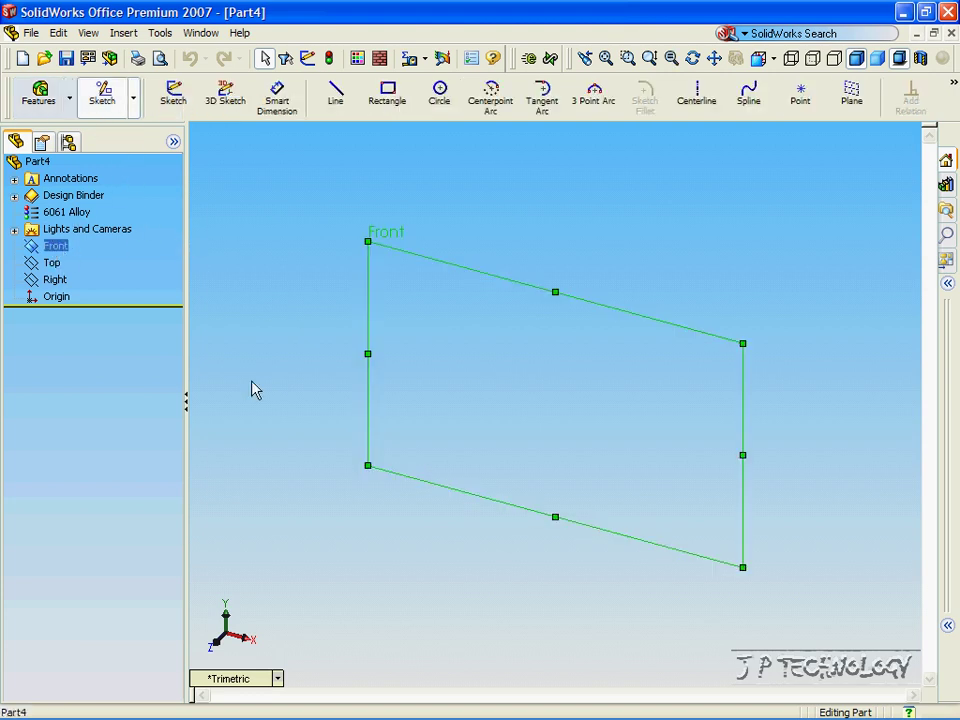
{"action": "left_click", "coordinate": [246, 677]}
{"action": "left_click", "coordinate": [284, 384]}
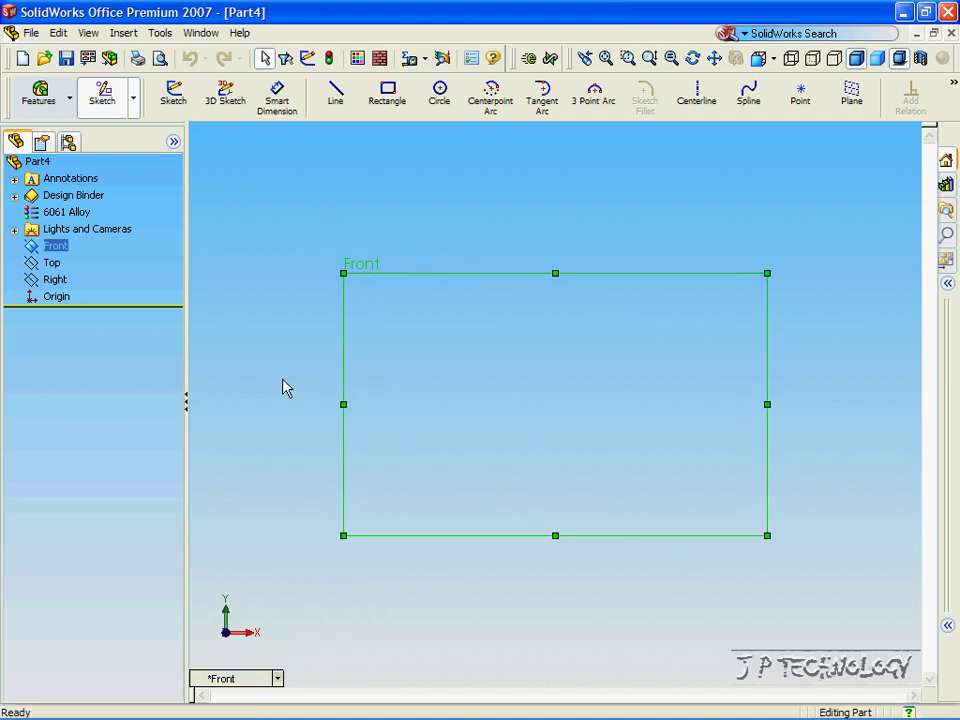
Step: Draw a circle of radius 64.27 and close Sketch1
{"action": "left_click", "coordinate": [439, 108]}
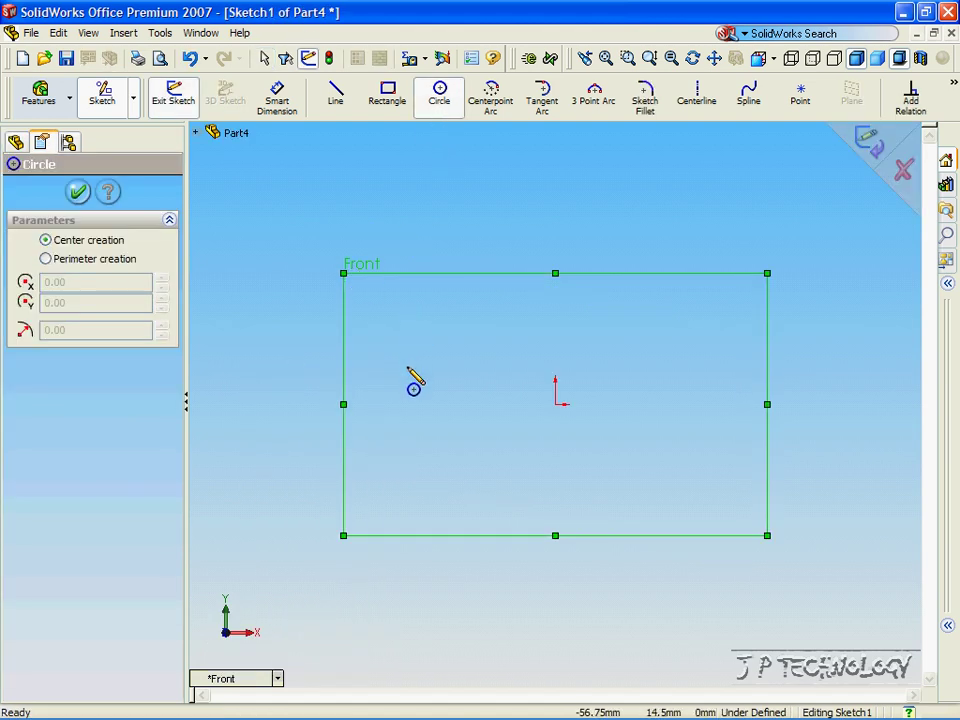
{"action": "left_click", "coordinate": [388, 405]}
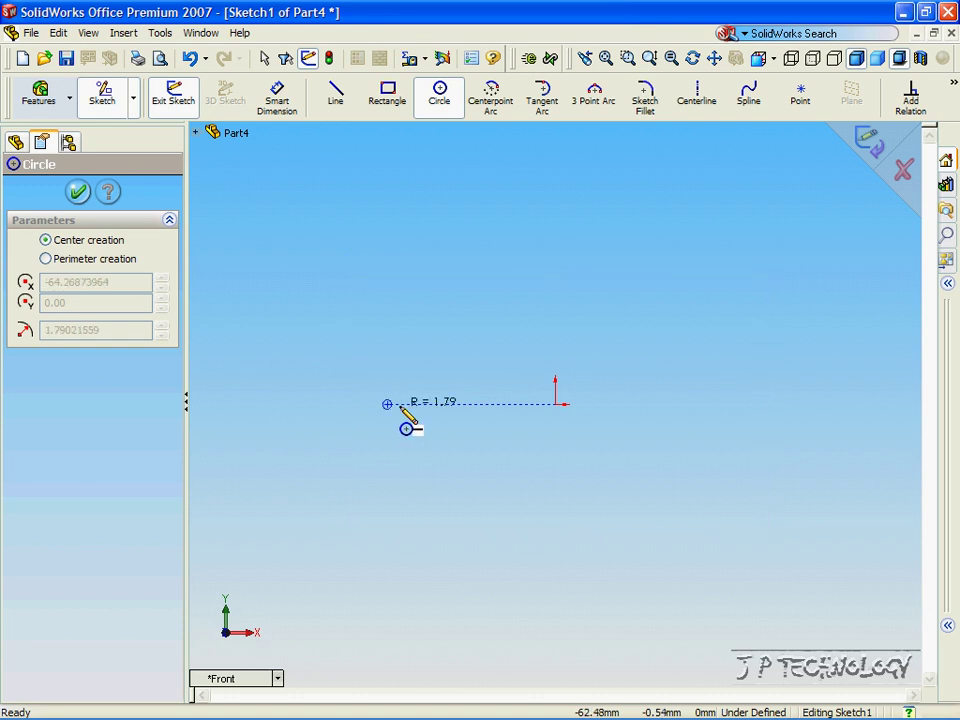
{"action": "left_click", "coordinate": [556, 404]}
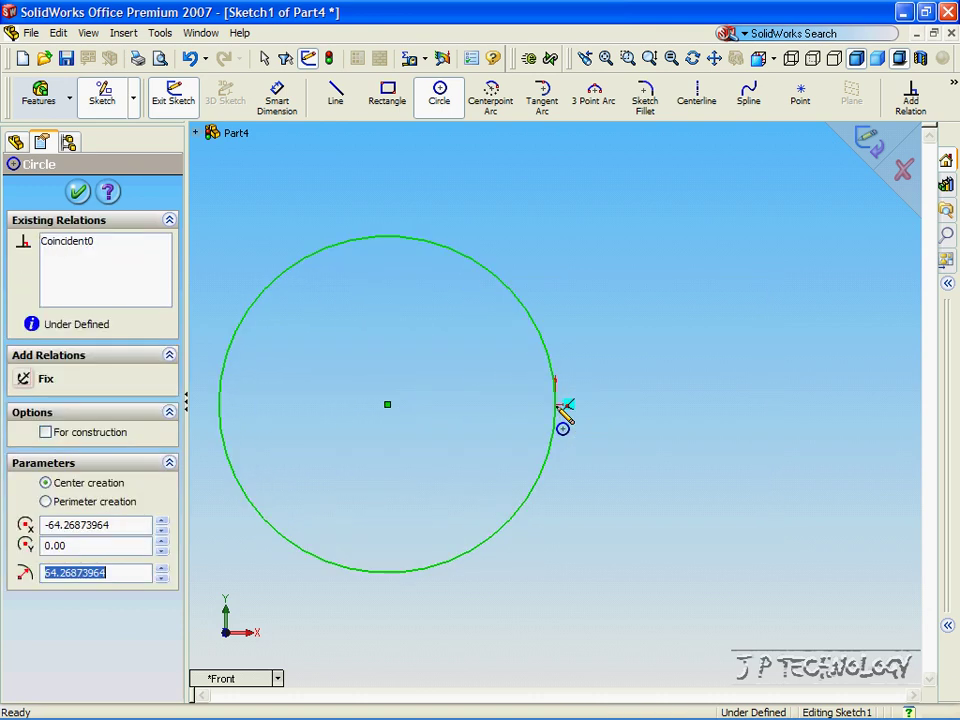
{"action": "left_click", "coordinate": [79, 194]}
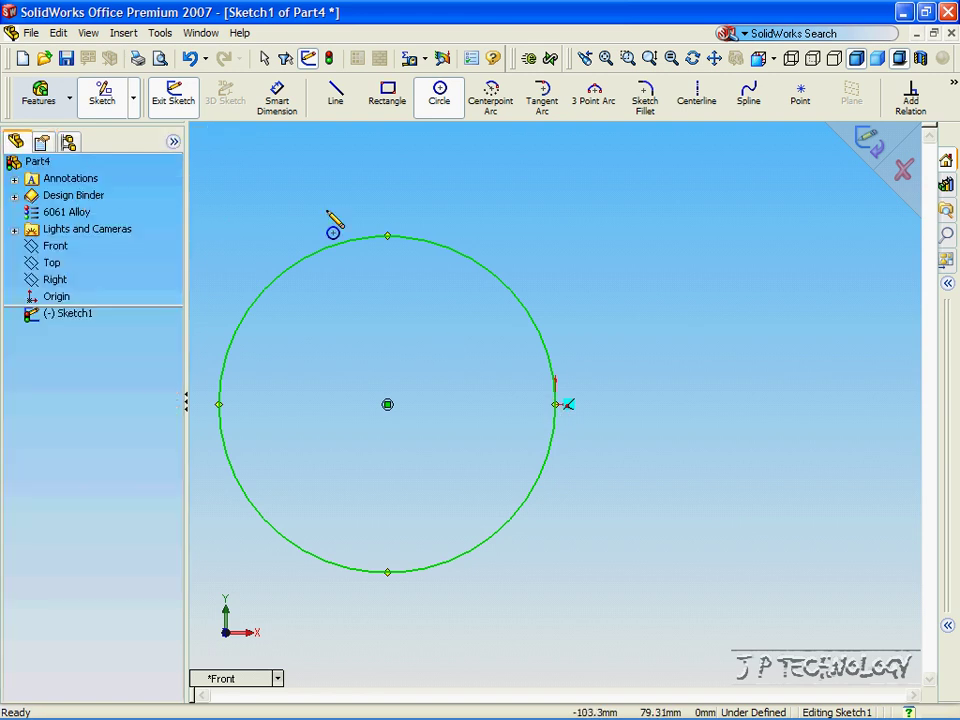
{"action": "left_click", "coordinate": [867, 142]}
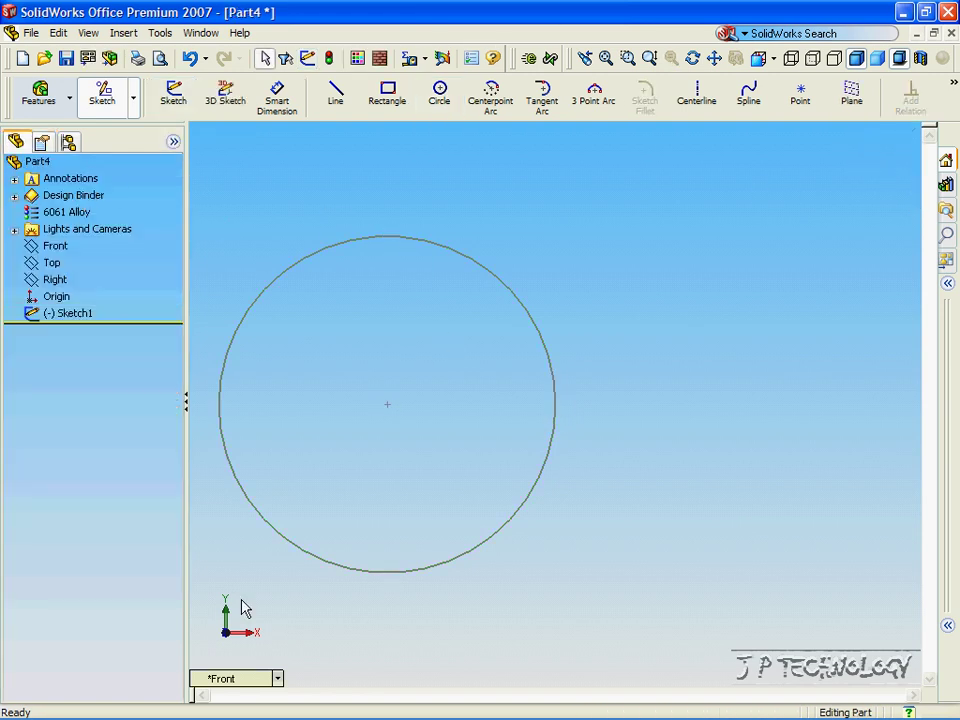
Step: Start a line sketch on the Top plane, viewed straight down
{"action": "left_click", "coordinate": [277, 679]}
{"action": "left_click", "coordinate": [317, 514]}
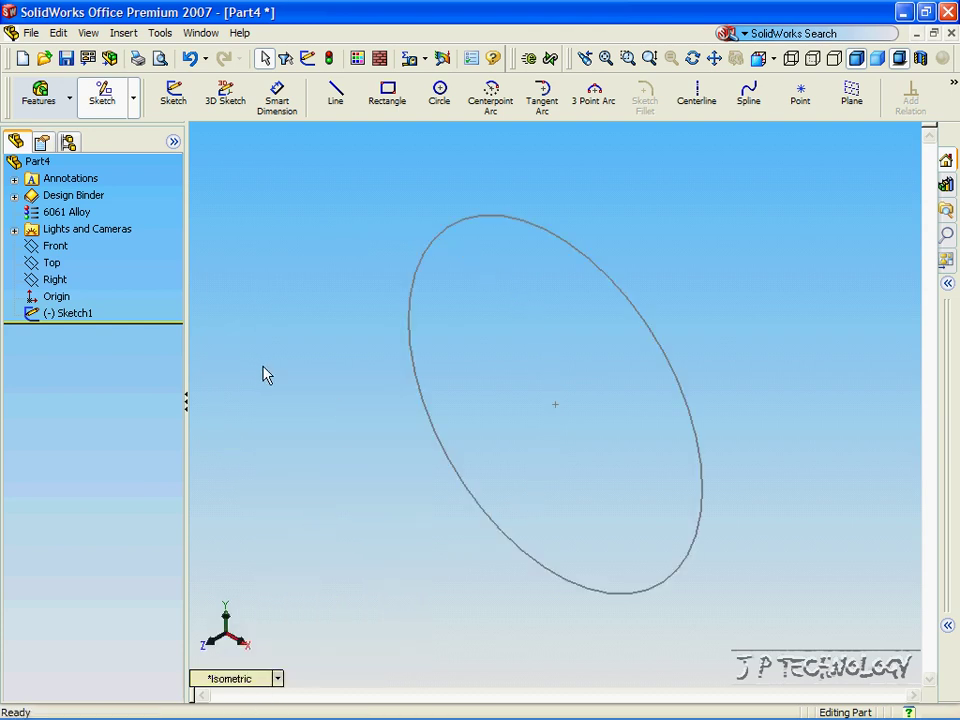
{"action": "left_click", "coordinate": [337, 101]}
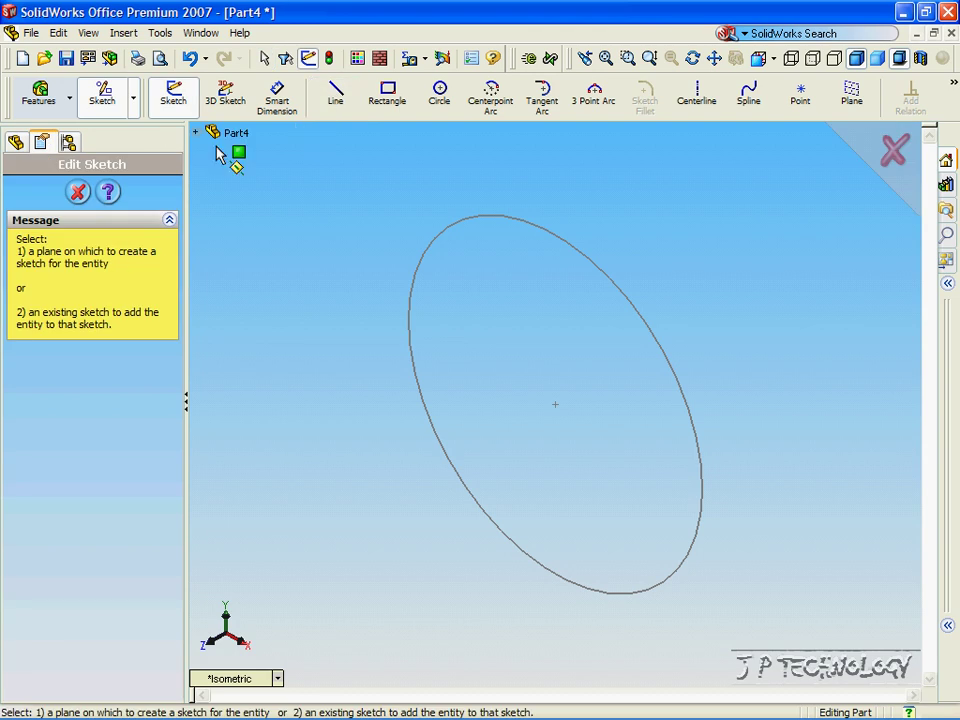
{"action": "left_click", "coordinate": [206, 134]}
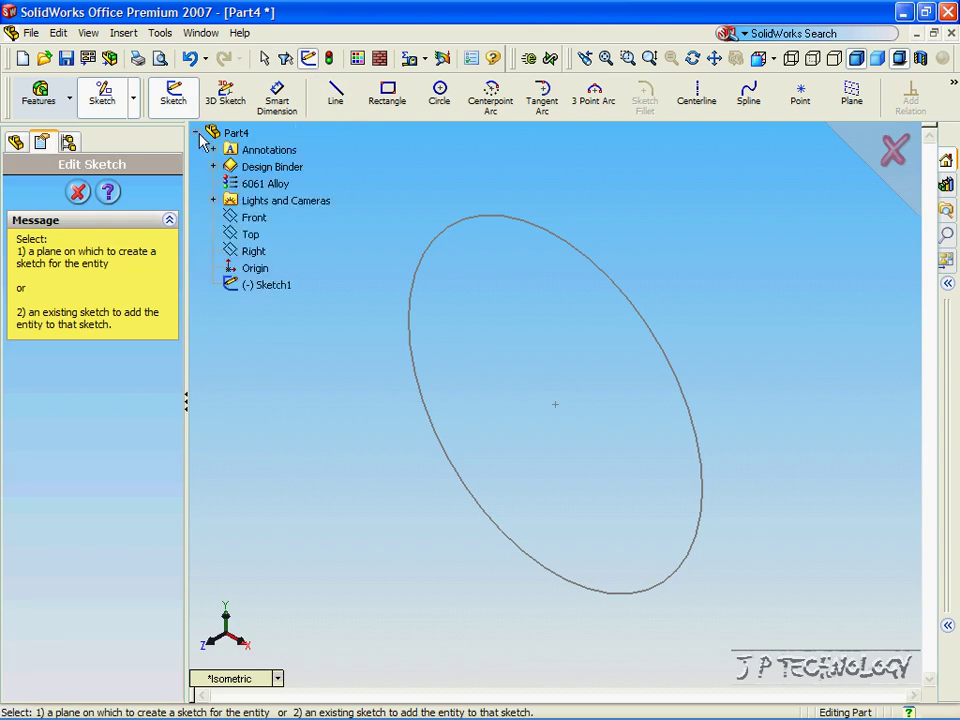
{"action": "left_click", "coordinate": [245, 238]}
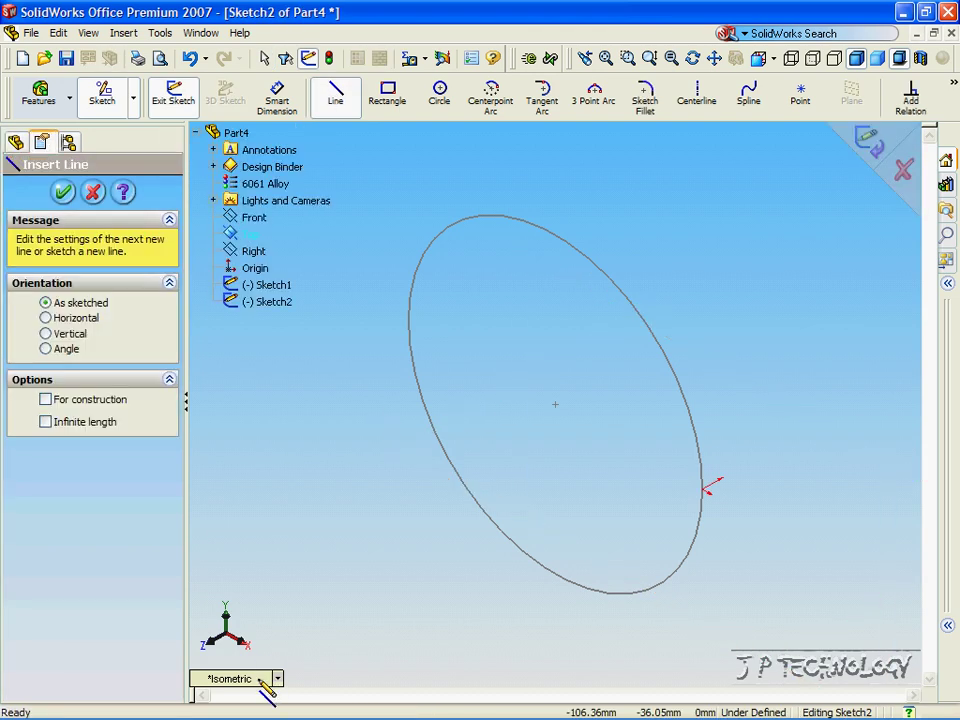
{"action": "left_click", "coordinate": [277, 678]}
{"action": "left_click", "coordinate": [293, 460]}
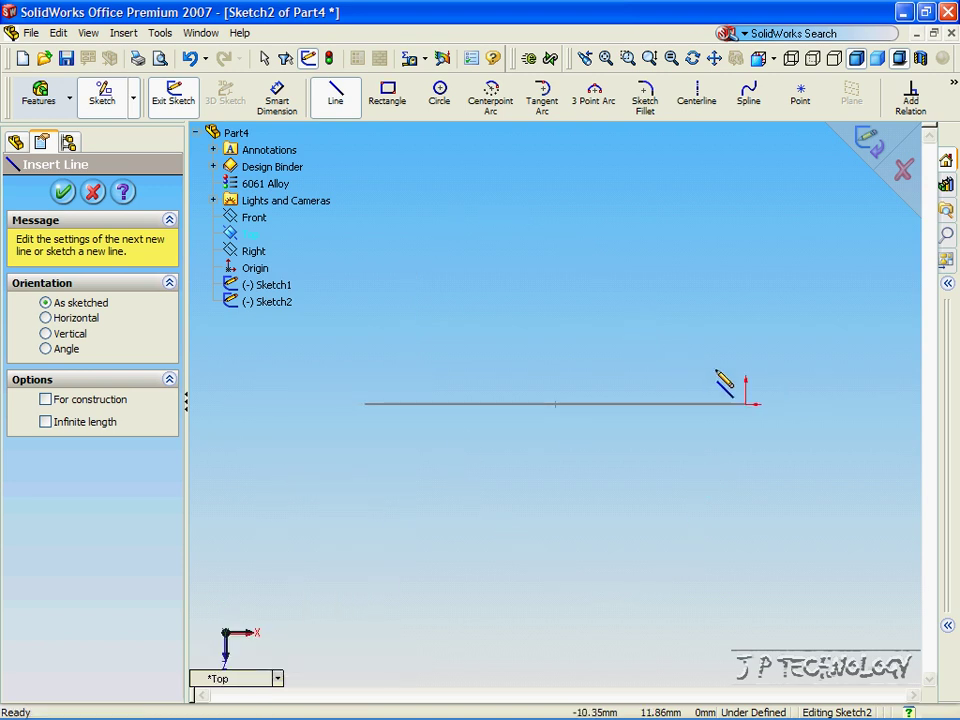
{"action": "key", "text": "Up"}
{"action": "key", "text": "Up"}
{"action": "key", "text": "Up"}
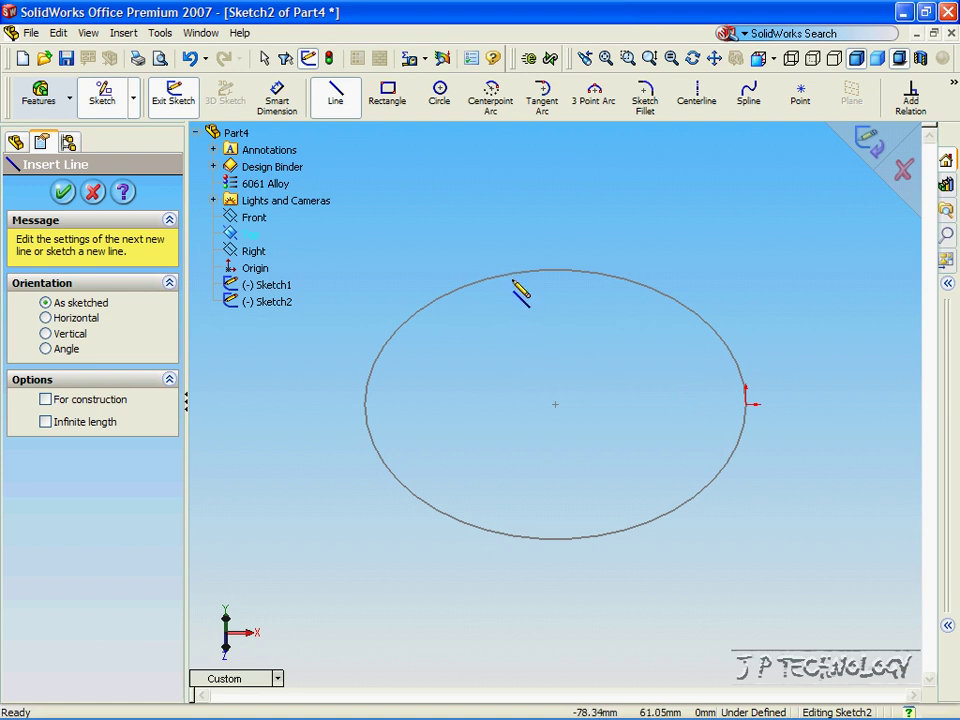
{"action": "key", "text": "ctrl+5"}
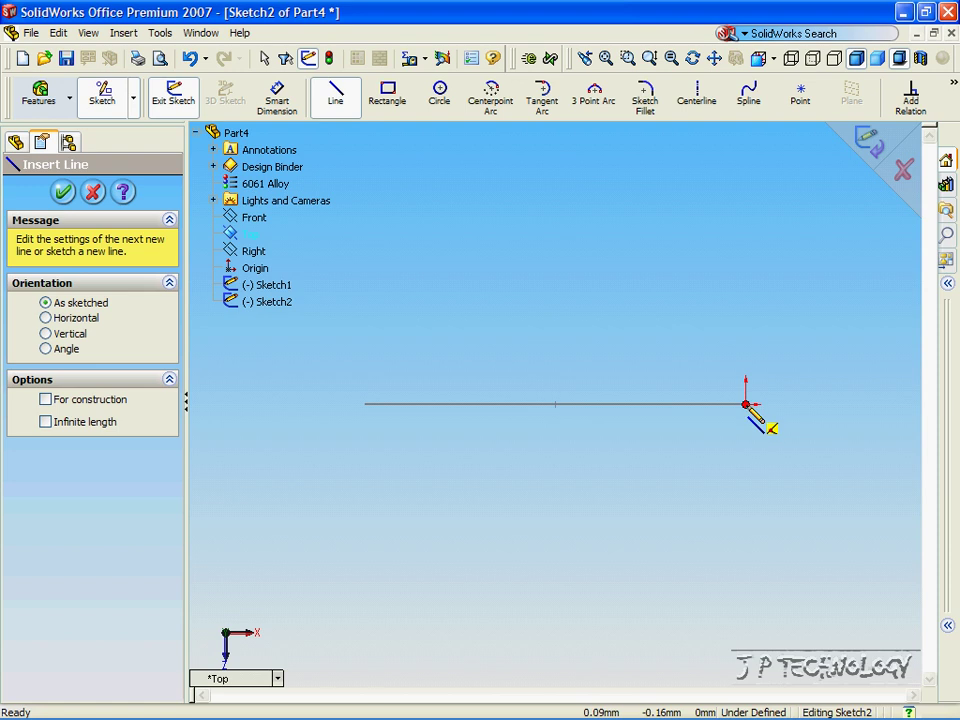
{"action": "key", "text": "ctrl+shift+z"}
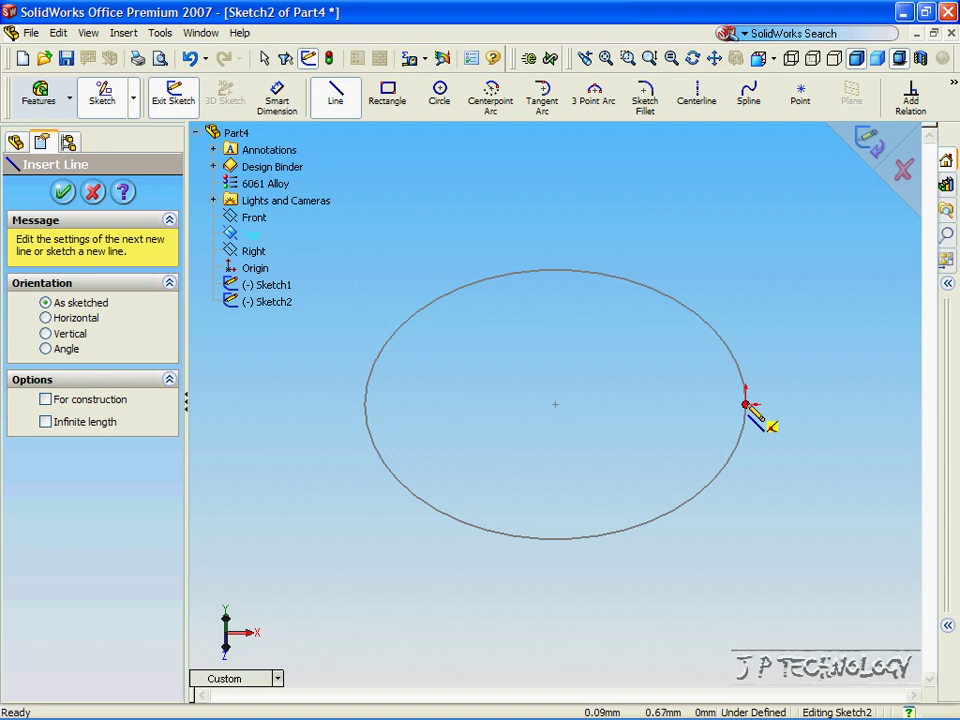
{"action": "key", "text": "ctrl+5"}
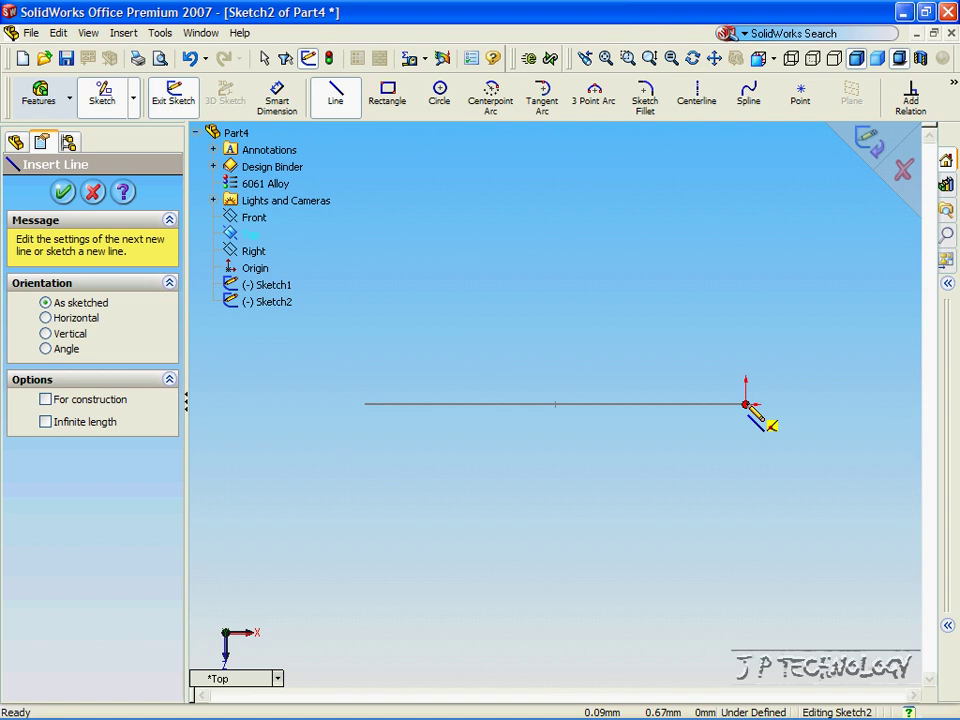
Step: Draw the path lines down from the circle's right edge, end the chain, and exit Sketch2
{"action": "left_click", "coordinate": [745, 404]}
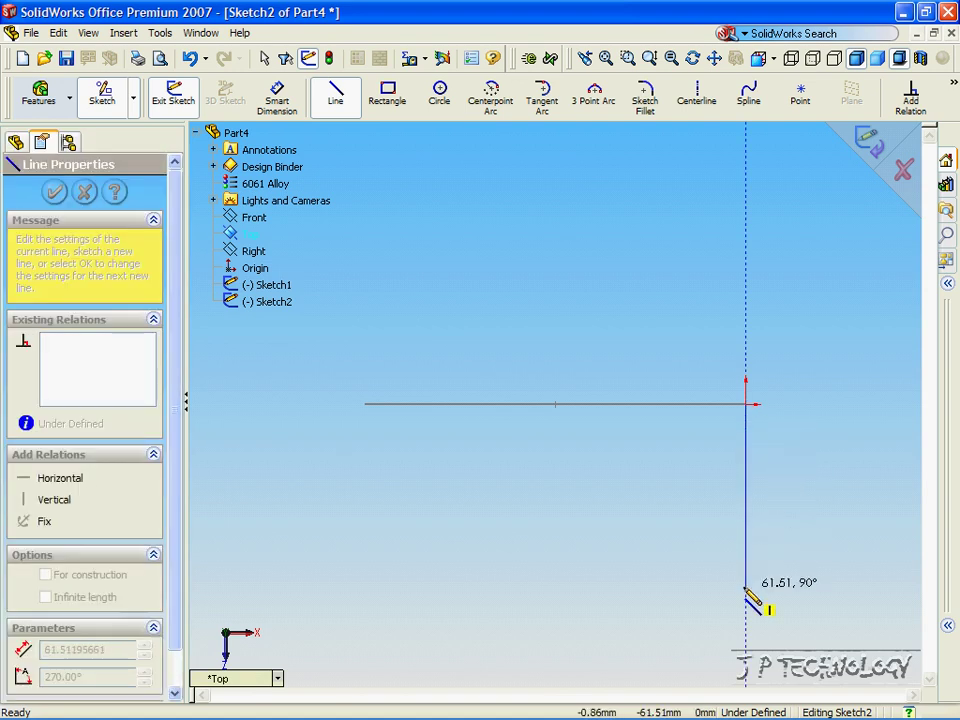
{"action": "left_click", "coordinate": [745, 603]}
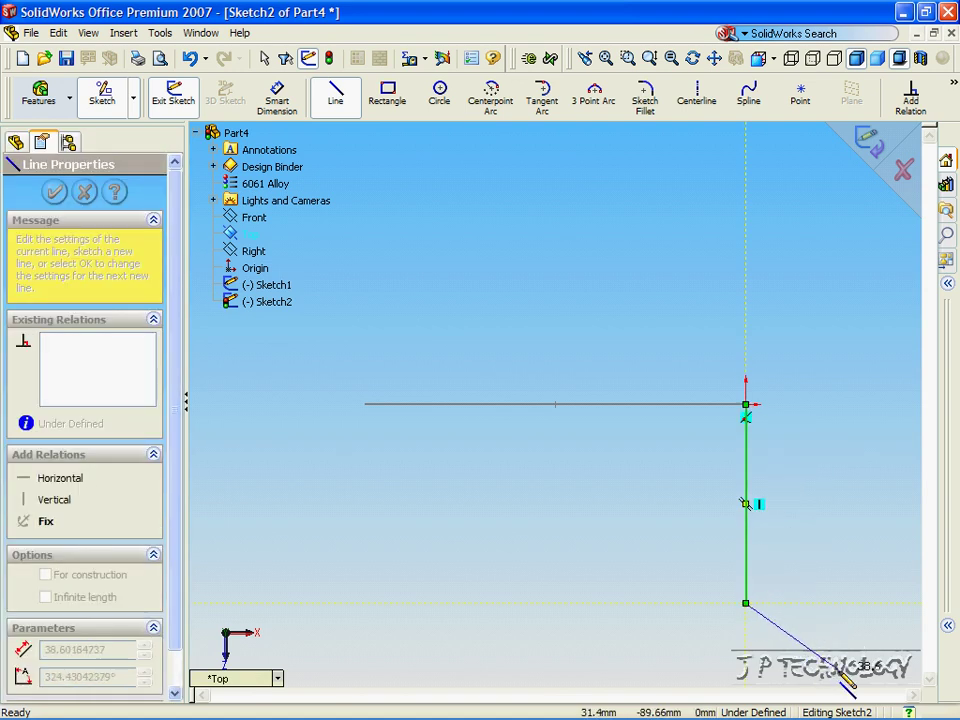
{"action": "mouse_move", "coordinate": [846, 686]}
{"action": "middle_mouse_down"}
{"action": "mouse_move", "coordinate": [735, 637]}
{"action": "mouse_move", "coordinate": [738, 578]}
{"action": "middle_mouse_up"}
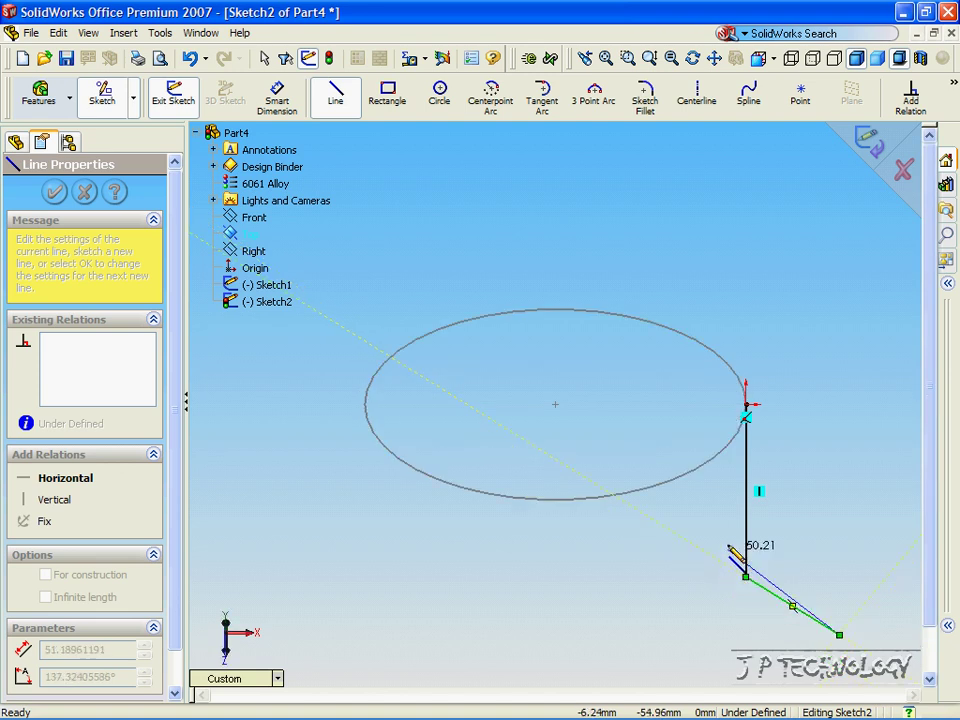
{"action": "right_click", "coordinate": [707, 454]}
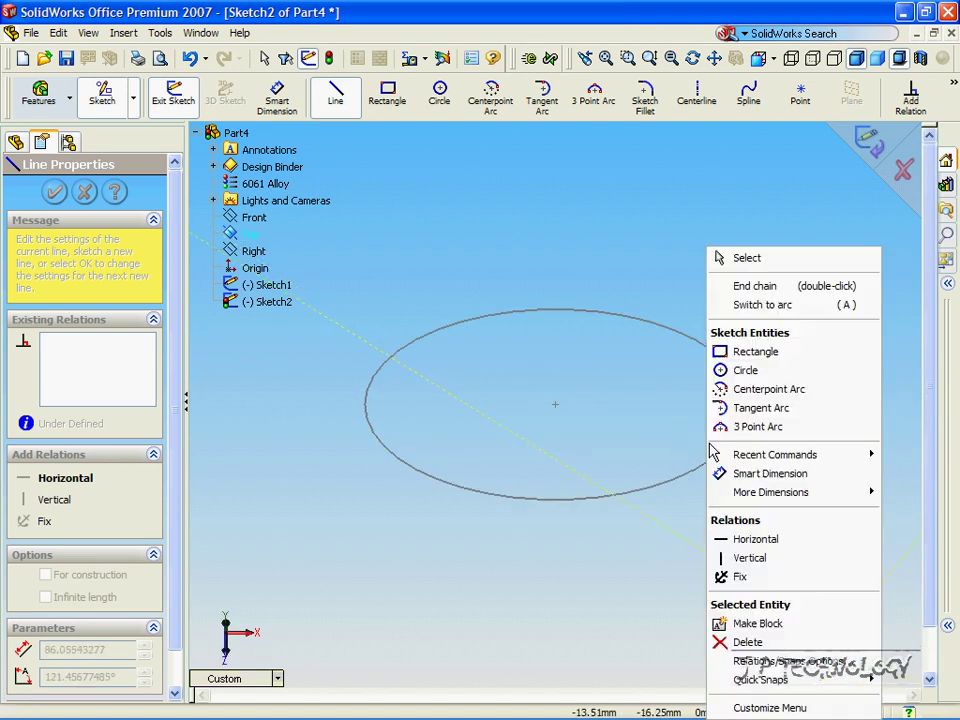
{"action": "left_click", "coordinate": [752, 287]}
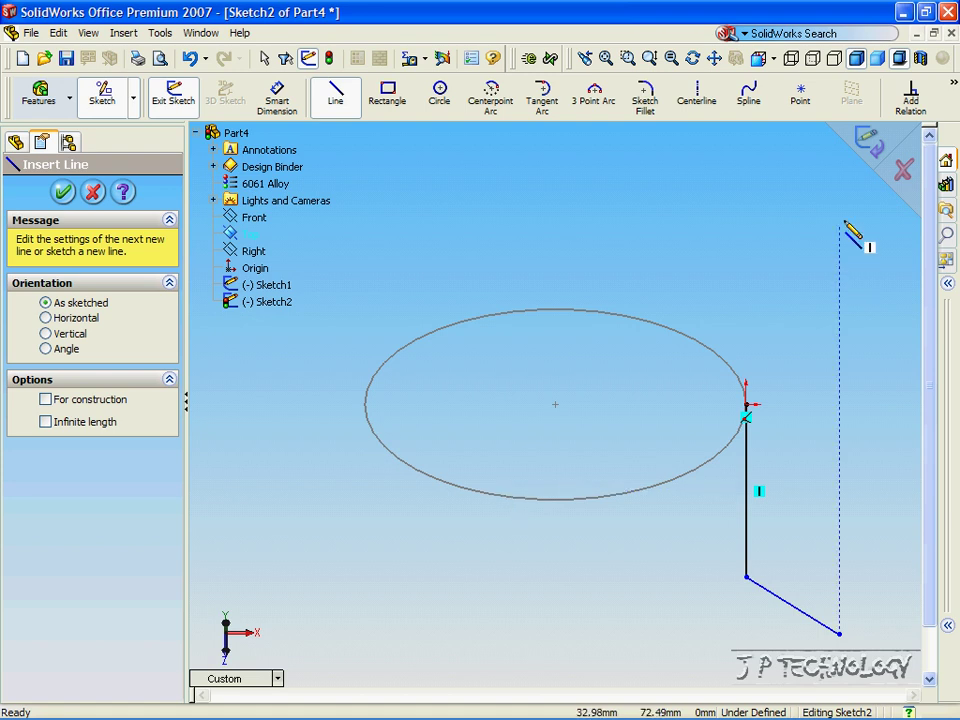
{"action": "left_click", "coordinate": [870, 145]}
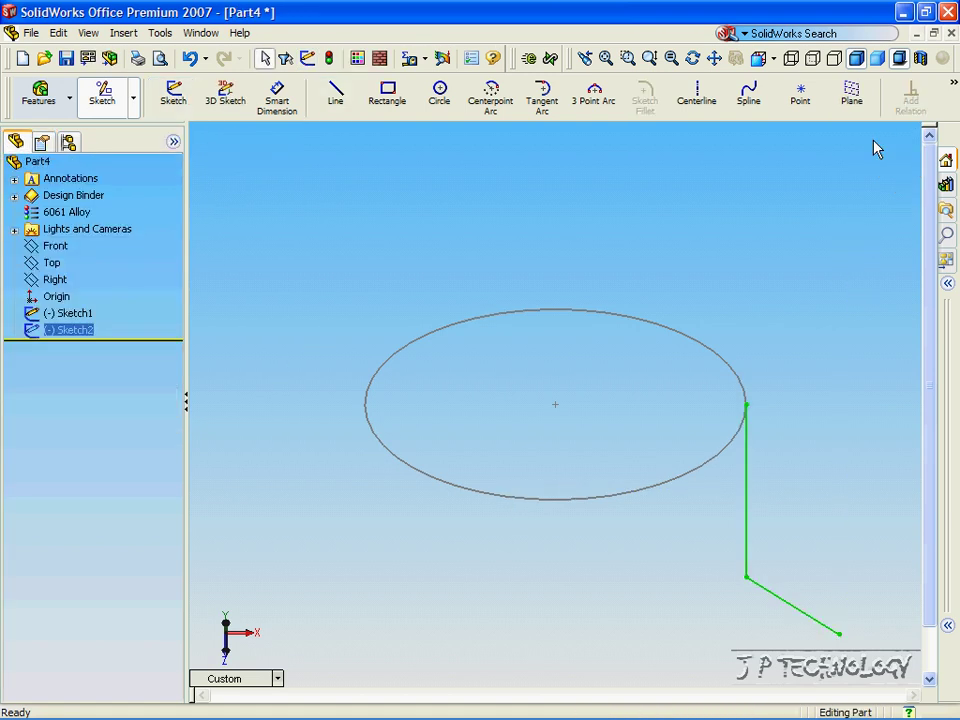
Step: Sweep the Sketch1 circle along the Sketch2 path to create Sweep1
{"action": "left_click", "coordinate": [48, 96]}
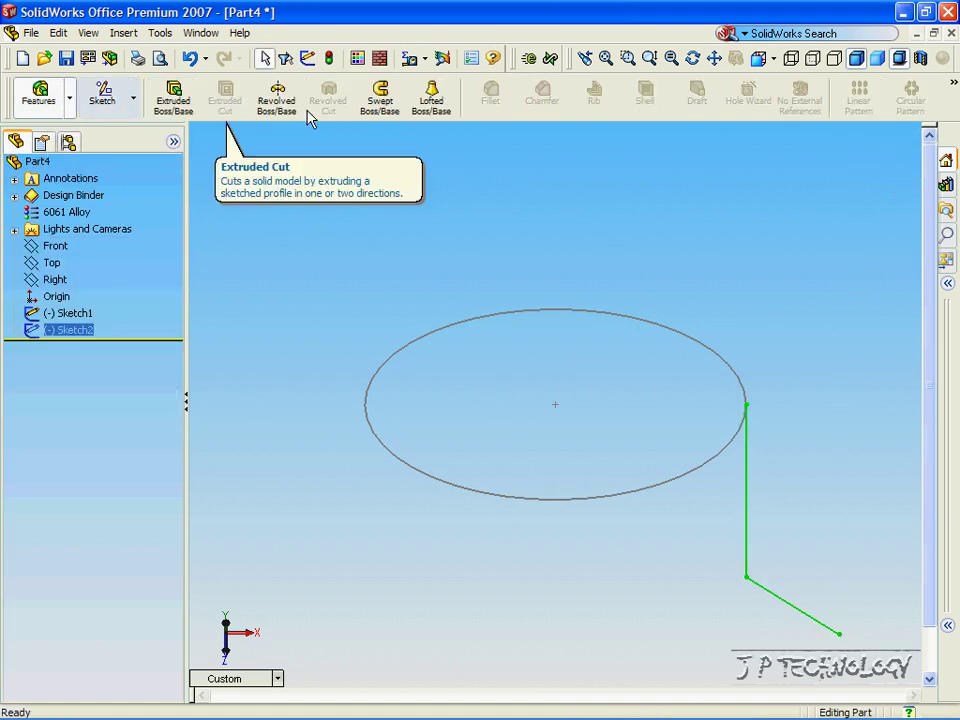
{"action": "left_click", "coordinate": [381, 108]}
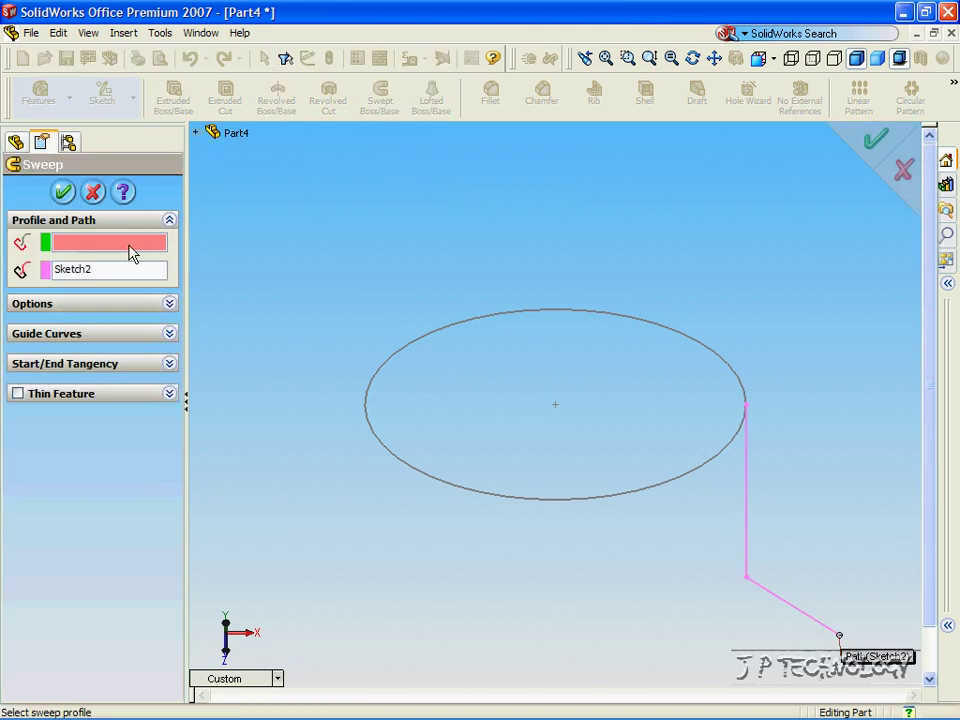
{"action": "middle_click_drag", "start_coordinate": [430, 313], "coordinate": [452, 481]}
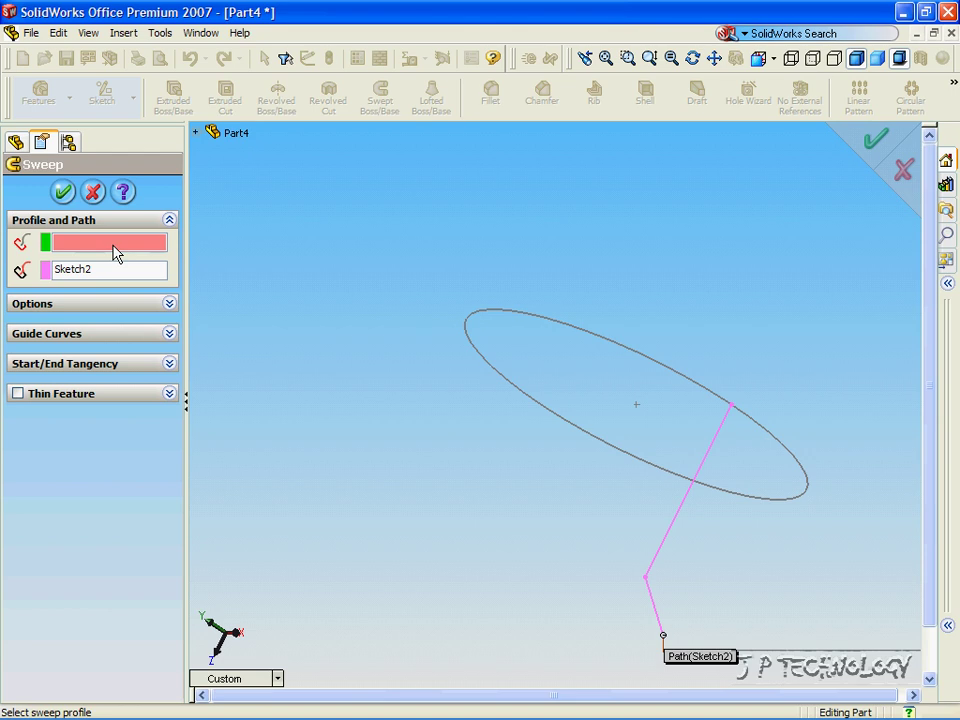
{"action": "left_click", "coordinate": [195, 133]}
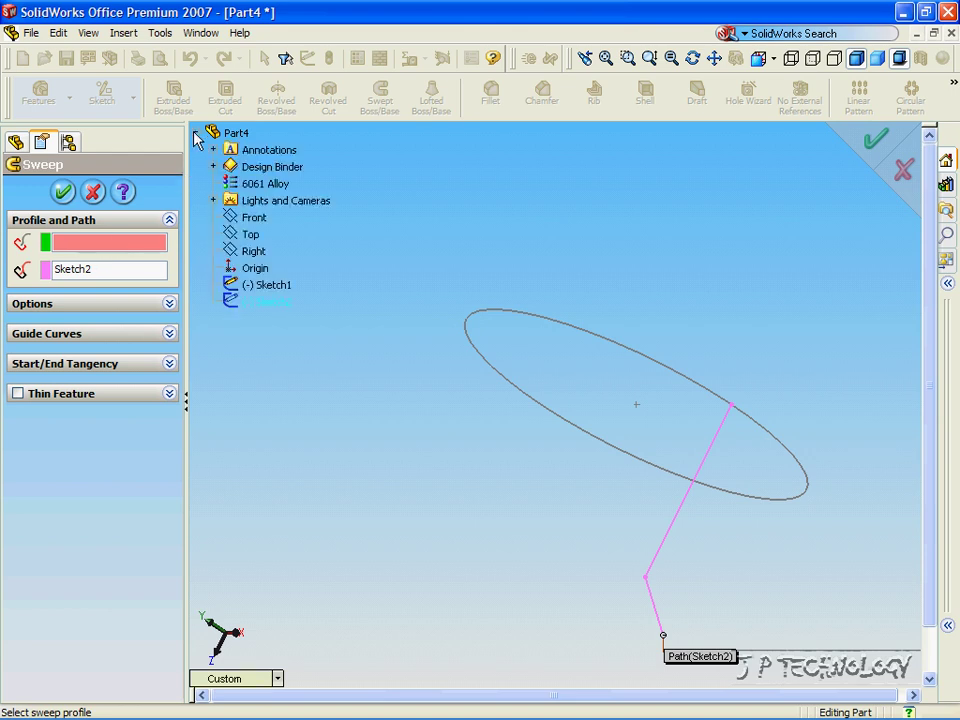
{"action": "left_click", "coordinate": [257, 287]}
{"action": "left_click", "coordinate": [877, 141]}
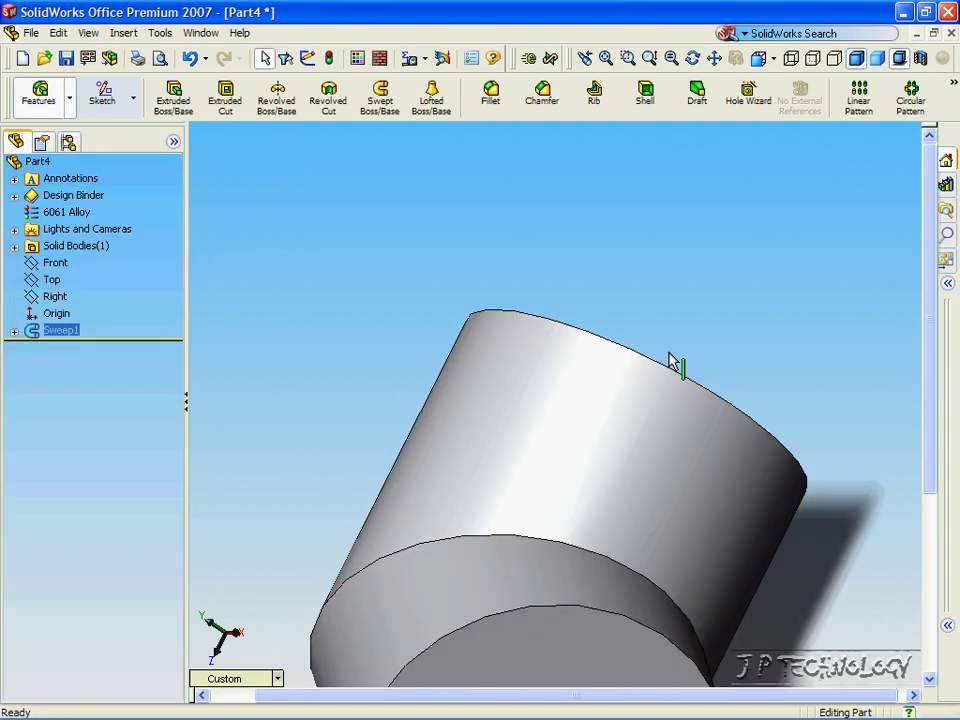
{"action": "scroll", "coordinate": [665, 380], "scroll_direction": "down", "scroll_amount": 5}
Step: Rotate the bent rod to view it from several angles and expand Sweep1's sketches
{"action": "middle_click_drag", "start_coordinate": [630, 540], "coordinate": [437, 525]}
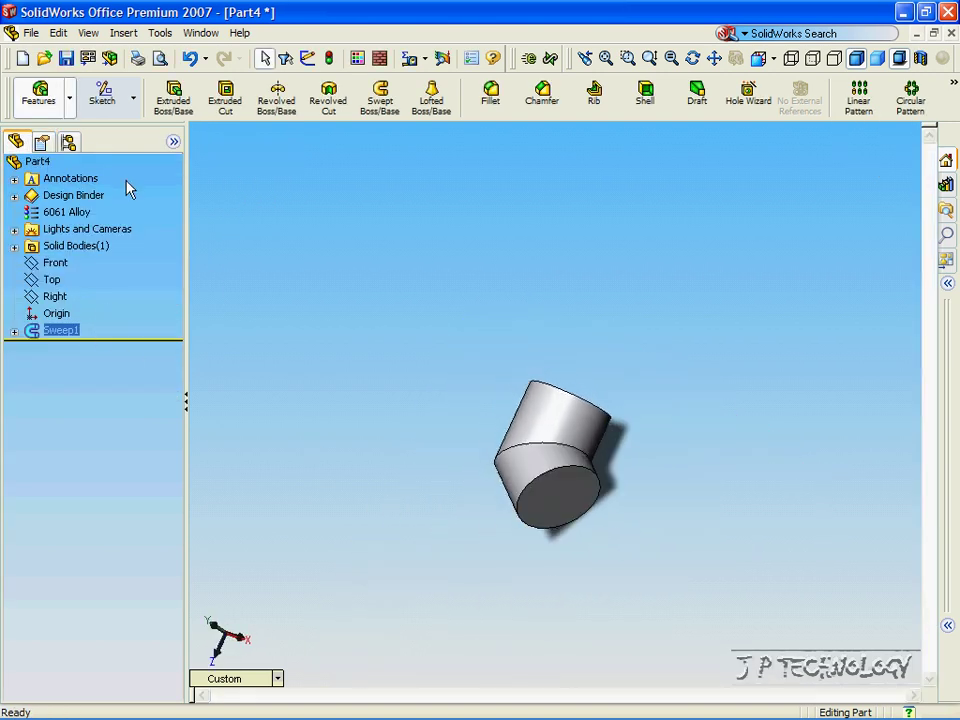
{"action": "key", "text": "Down"}
{"action": "key", "text": "Down"}
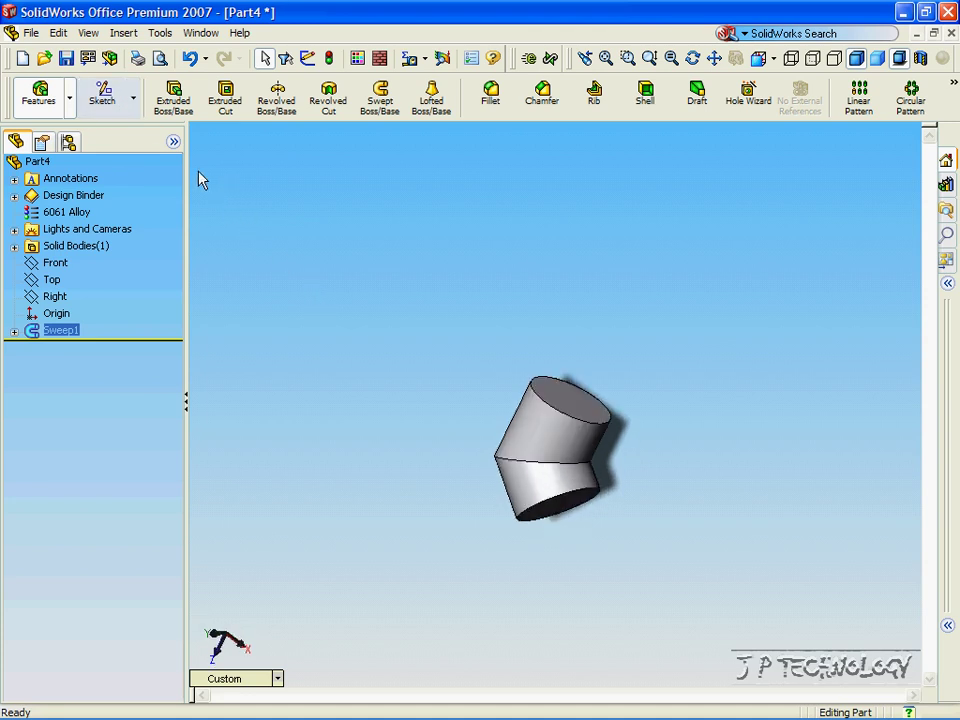
{"action": "key", "text": "Up"}
{"action": "key", "text": "Up"}
{"action": "key", "text": "Up"}
{"action": "key", "text": "Up"}
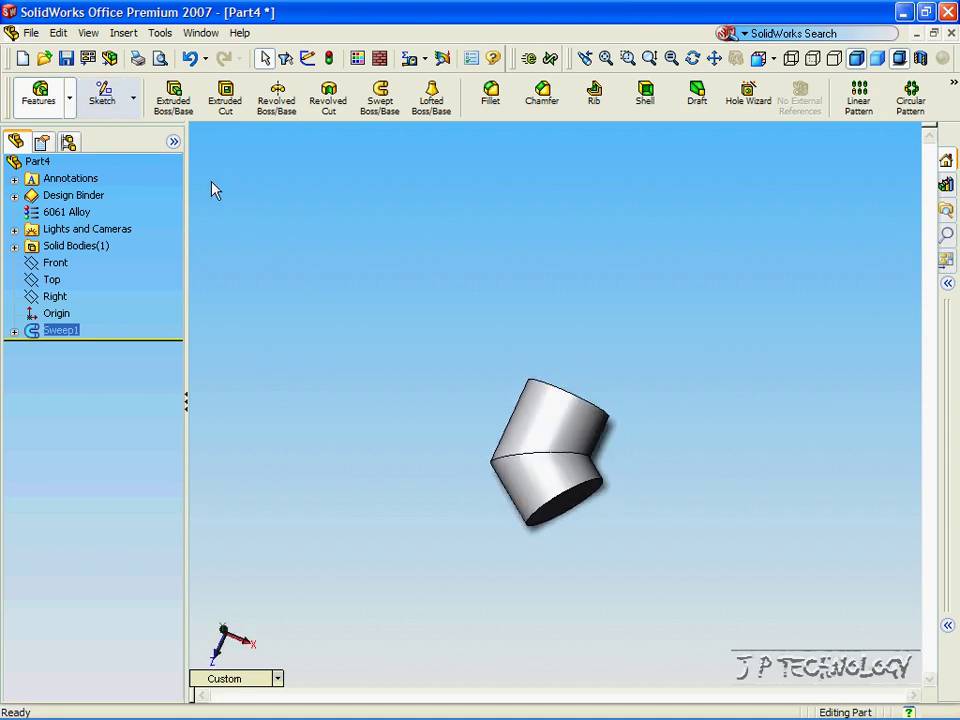
{"action": "key", "text": "Up"}
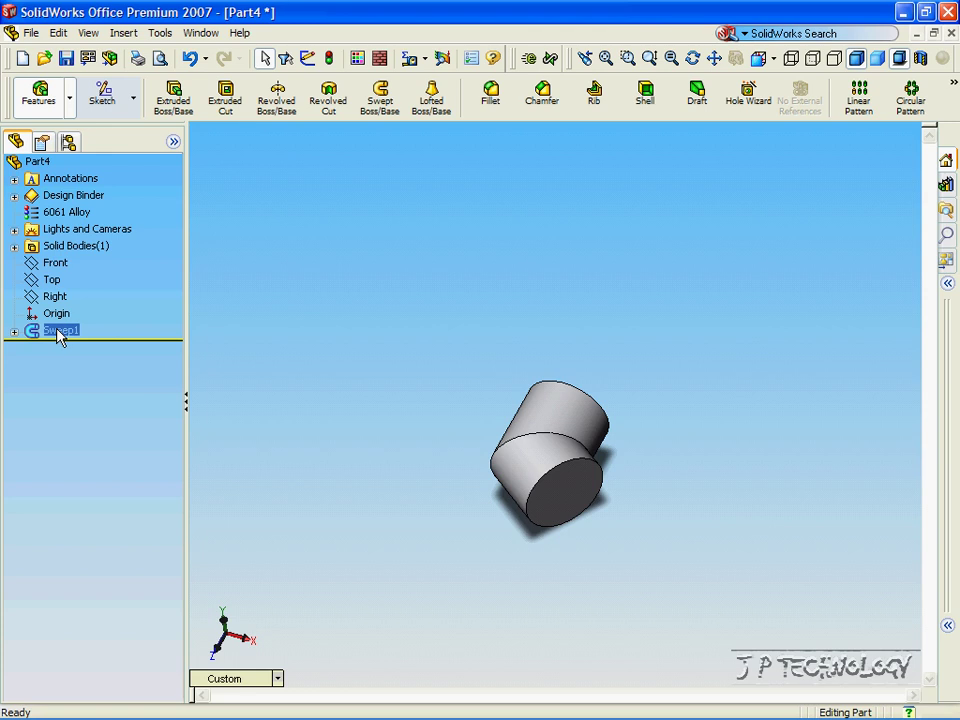
{"action": "left_click", "coordinate": [14, 331]}
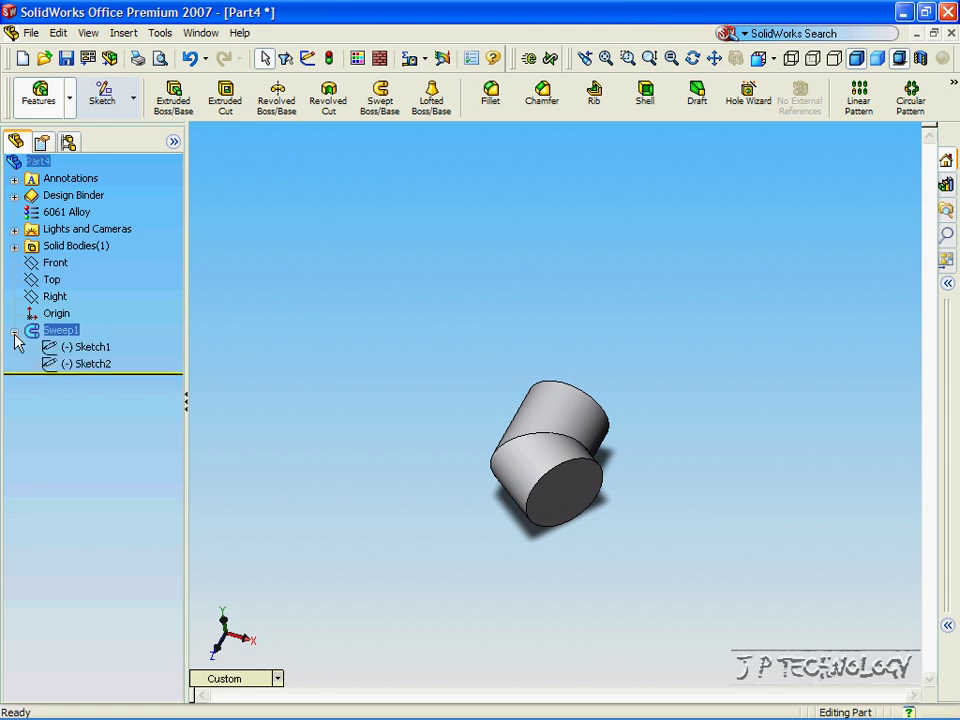
Step: Reopen Sketch2 and extend the path with two more line segments, giving the rod extra bends
{"action": "left_click", "coordinate": [70, 372]}
{"action": "right_click", "coordinate": [72, 373]}
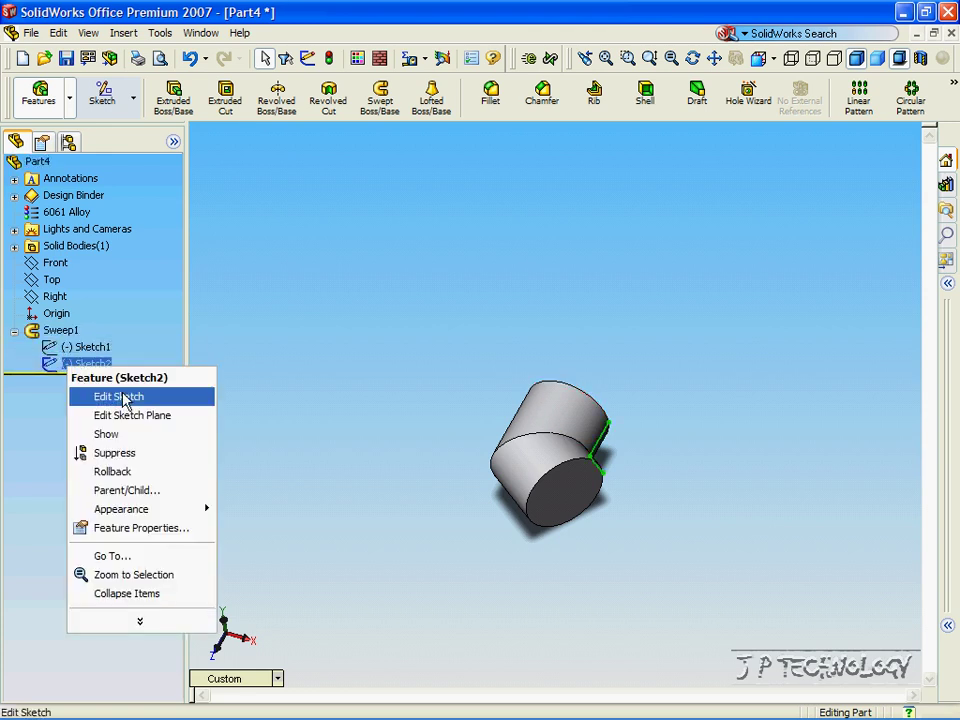
{"action": "left_click", "coordinate": [120, 396]}
{"action": "left_click", "coordinate": [336, 95]}
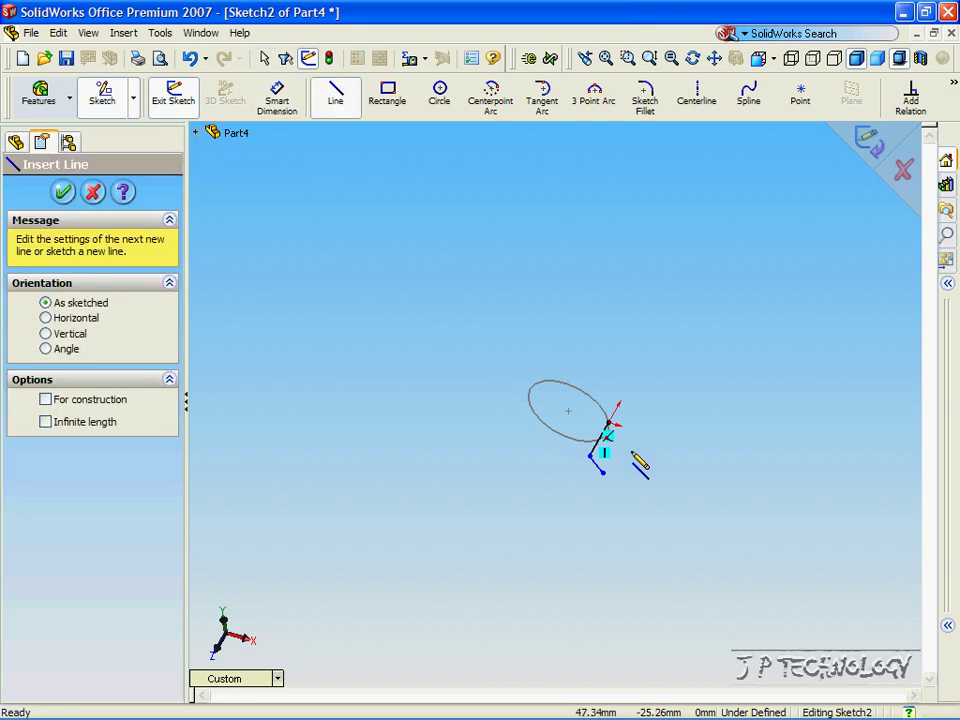
{"action": "left_click", "coordinate": [597, 464]}
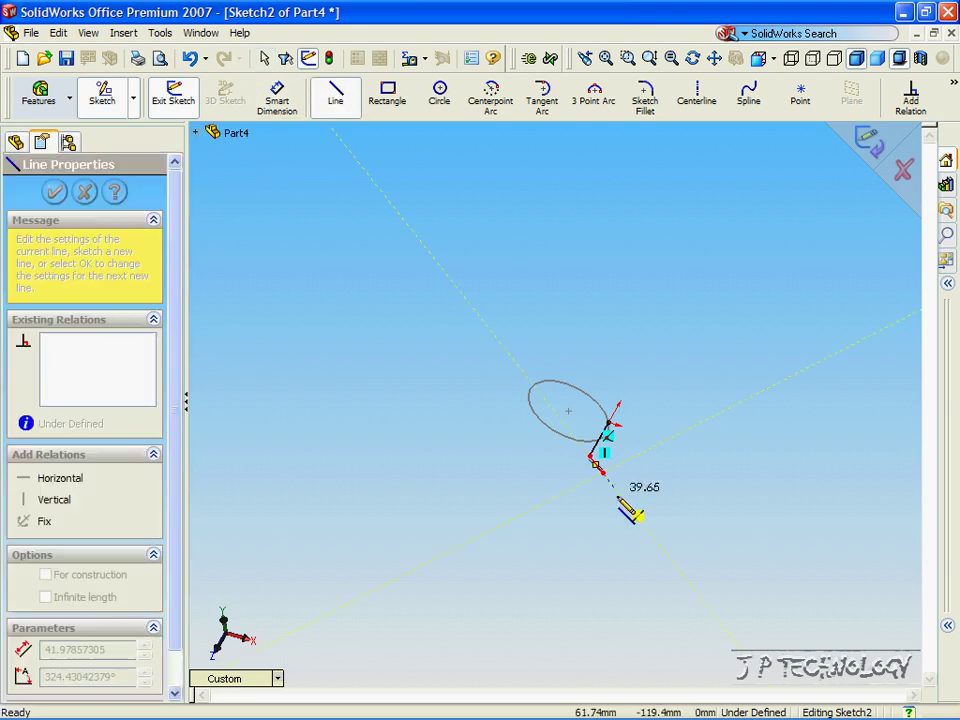
{"action": "left_click", "coordinate": [684, 576]}
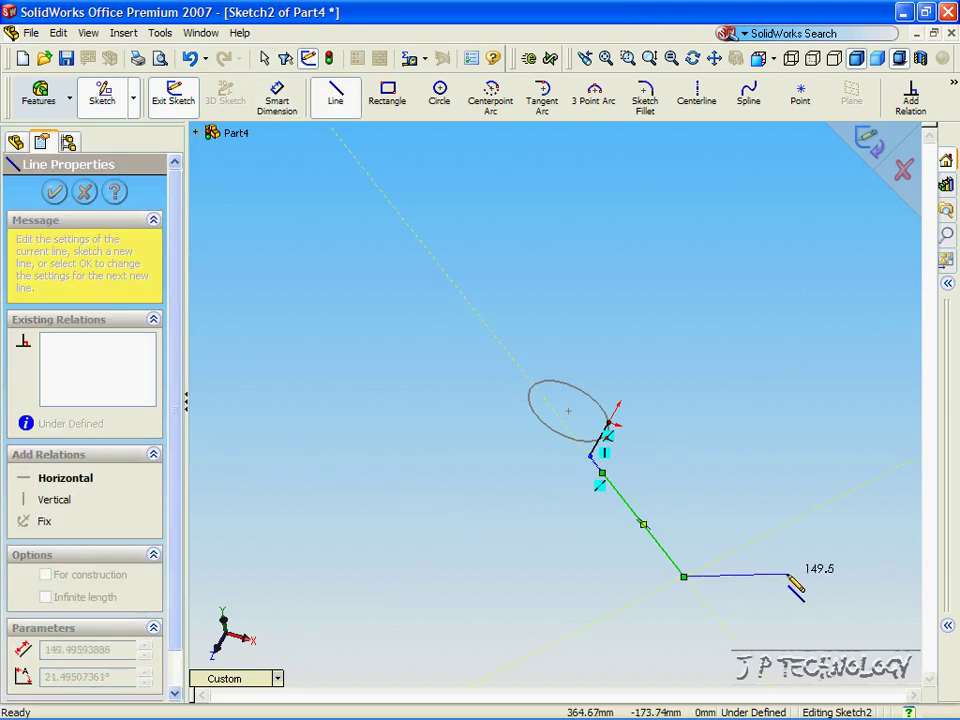
{"action": "left_click", "coordinate": [851, 492]}
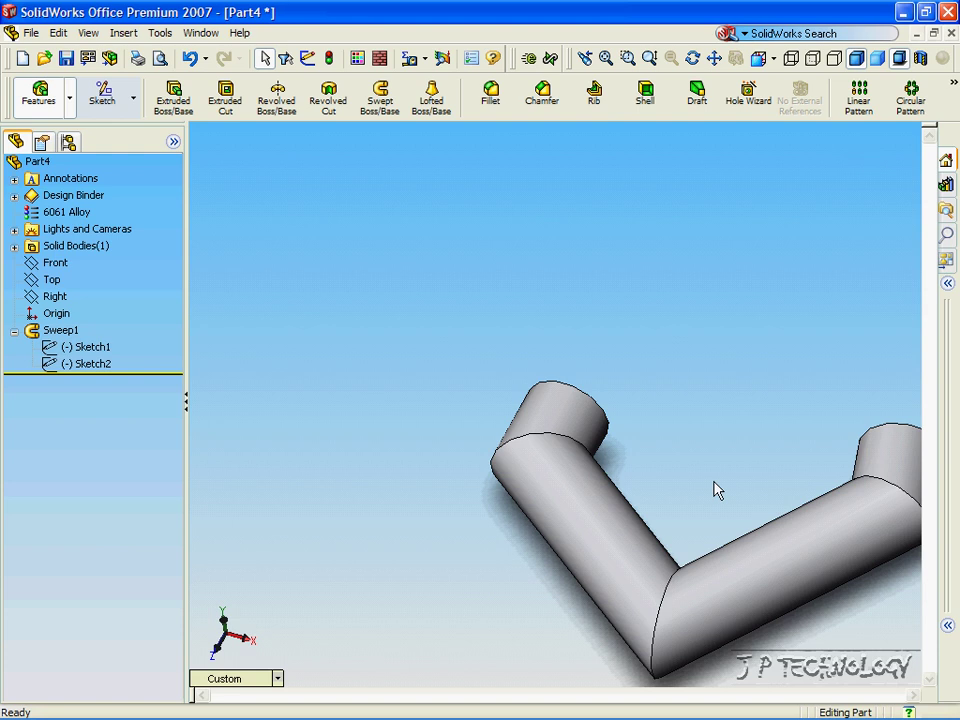
{"action": "mouse_move", "coordinate": [714, 489]}
{"action": "middle_mouse_down"}
{"action": "mouse_move", "coordinate": [671, 529]}
{"action": "mouse_move", "coordinate": [683, 520]}
{"action": "middle_mouse_up"}
{"action": "key", "text": "Down"}
{"action": "key", "text": "Down"}
{"action": "key", "text": "Down"}
{"action": "key", "text": "Down"}
{"action": "key", "text": "Down"}
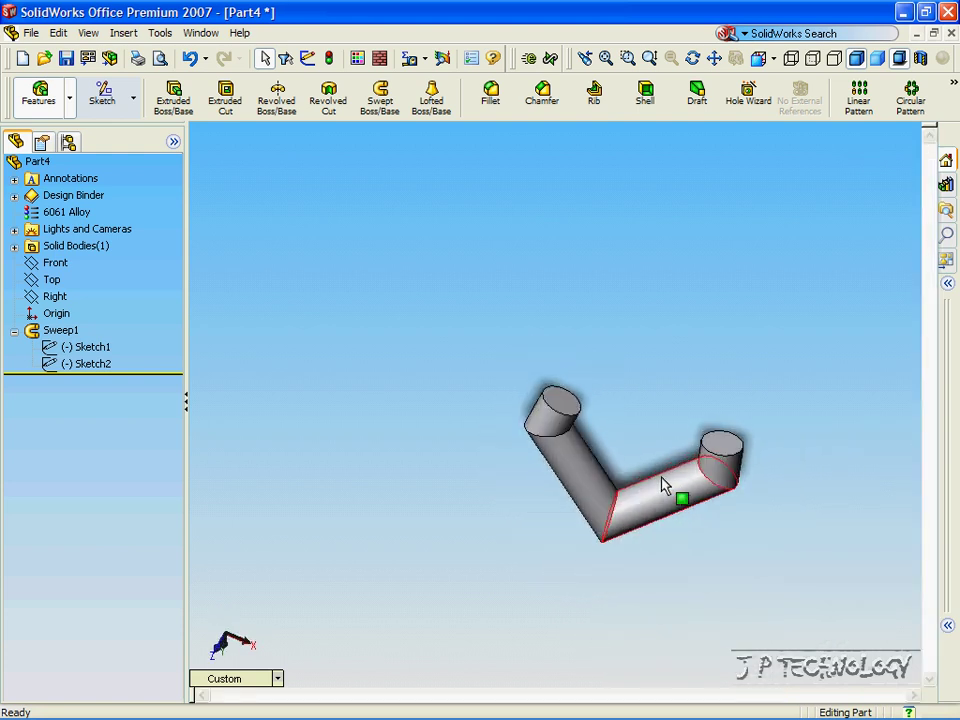
{"action": "key", "text": "Down"}
{"action": "key", "text": "Up"}
{"action": "key", "text": "Up"}
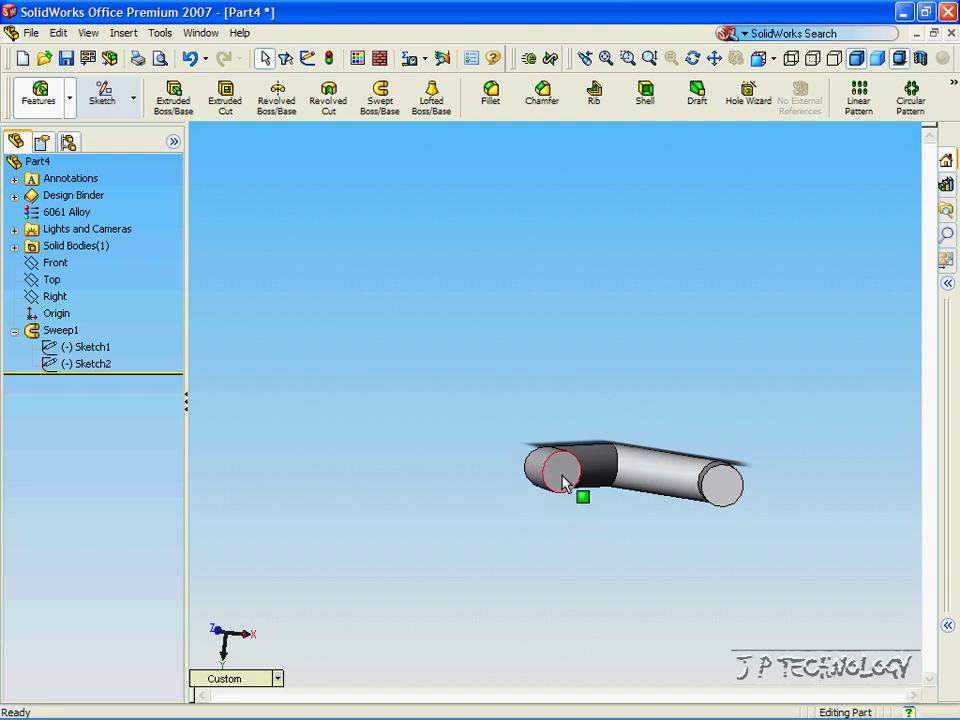
{"action": "left_click", "coordinate": [100, 347]}
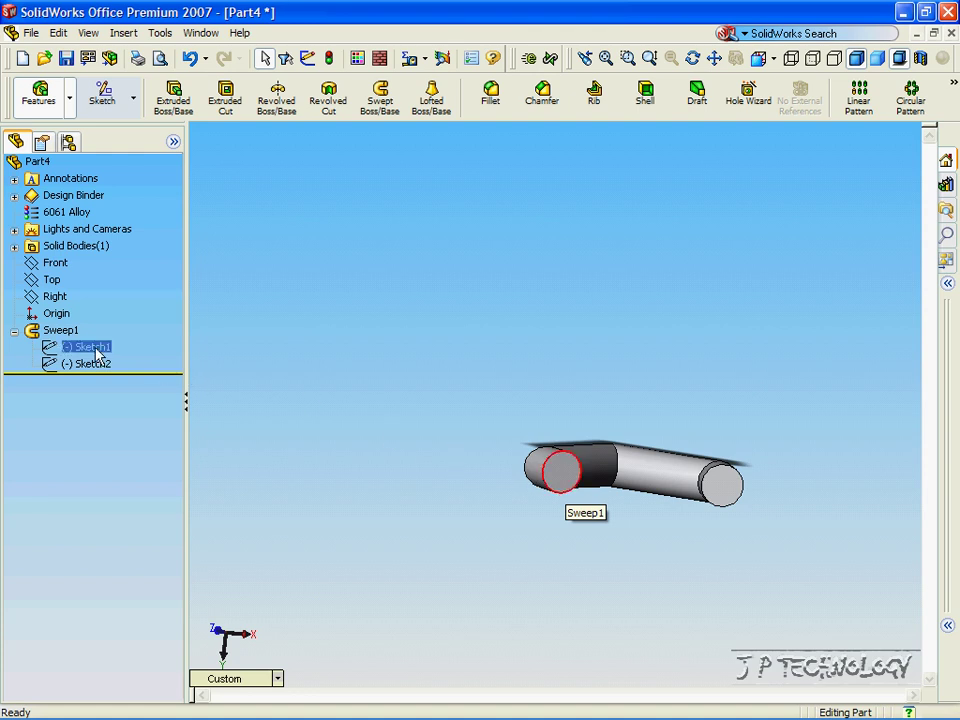
Step: Reopen Sketch1 and draw a 46.79 mm radius circle on the existing circle's centre
{"action": "right_click", "coordinate": [87, 350]}
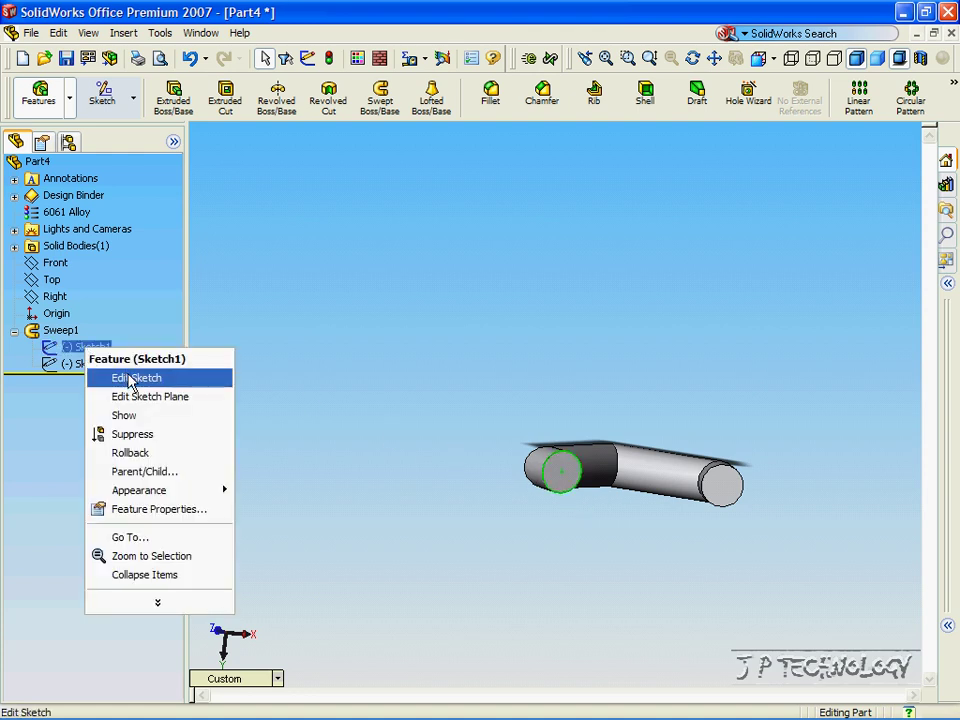
{"action": "left_click", "coordinate": [132, 377]}
{"action": "left_click", "coordinate": [440, 88]}
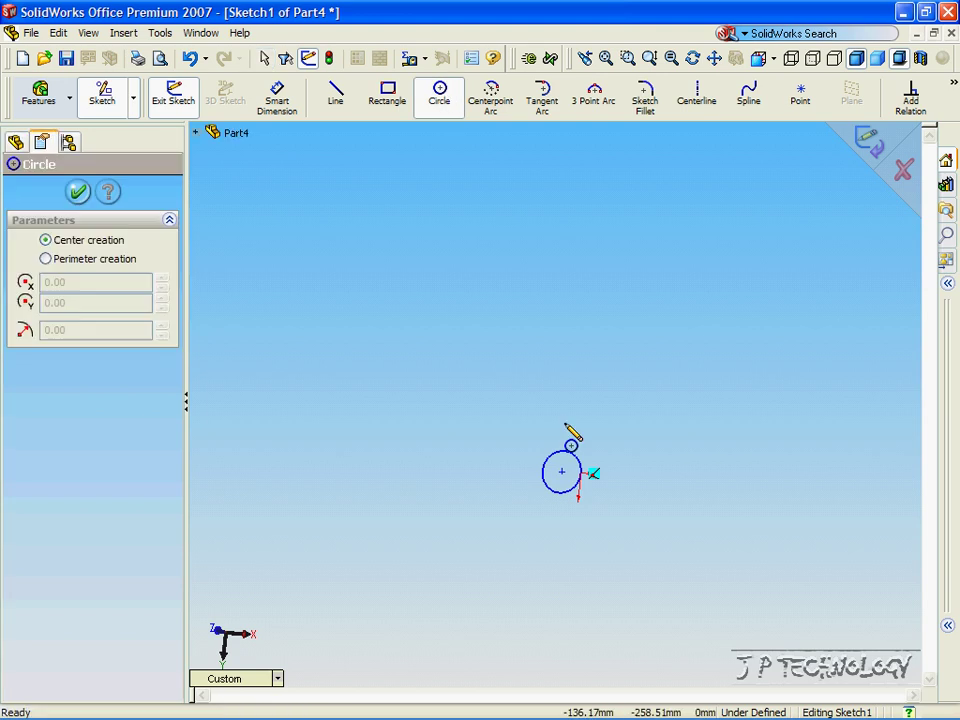
{"action": "left_click", "coordinate": [562, 472]}
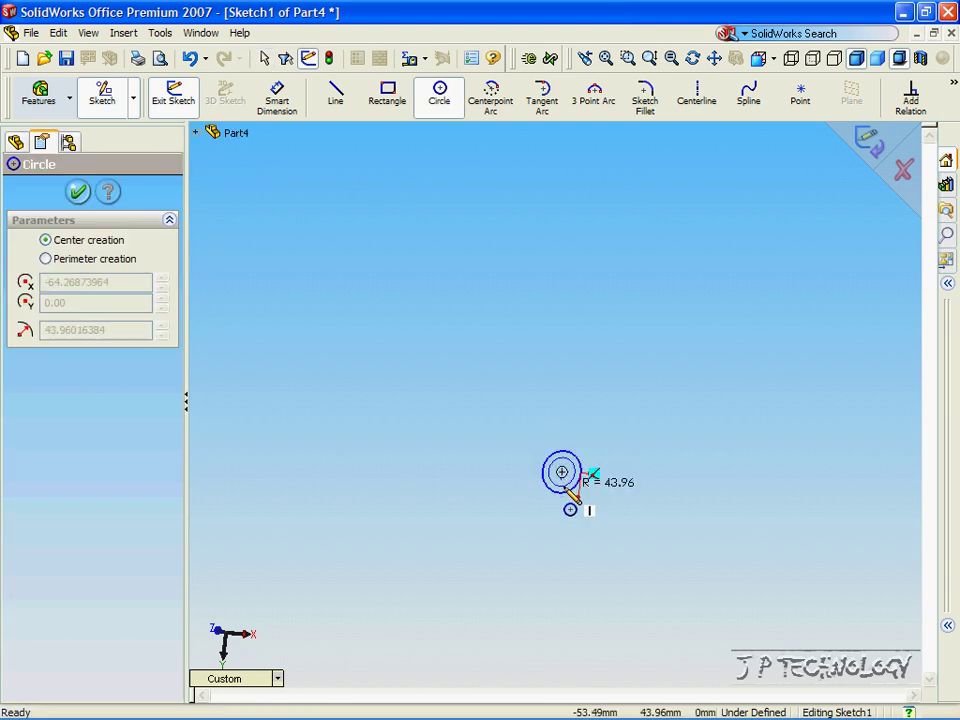
{"action": "left_click", "coordinate": [575, 495]}
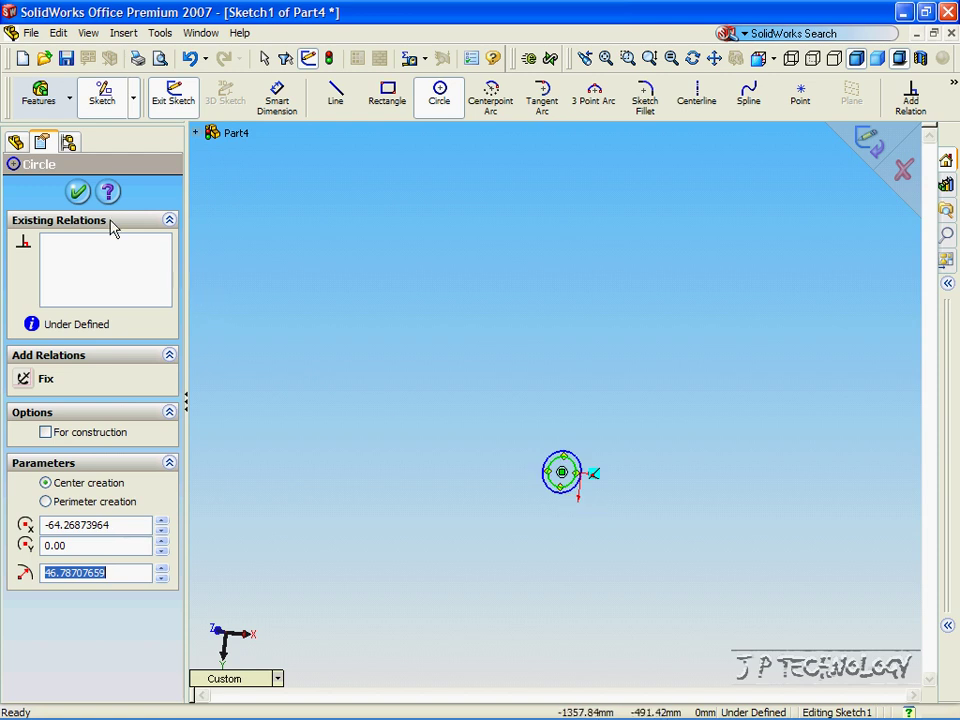
{"action": "left_click", "coordinate": [80, 191]}
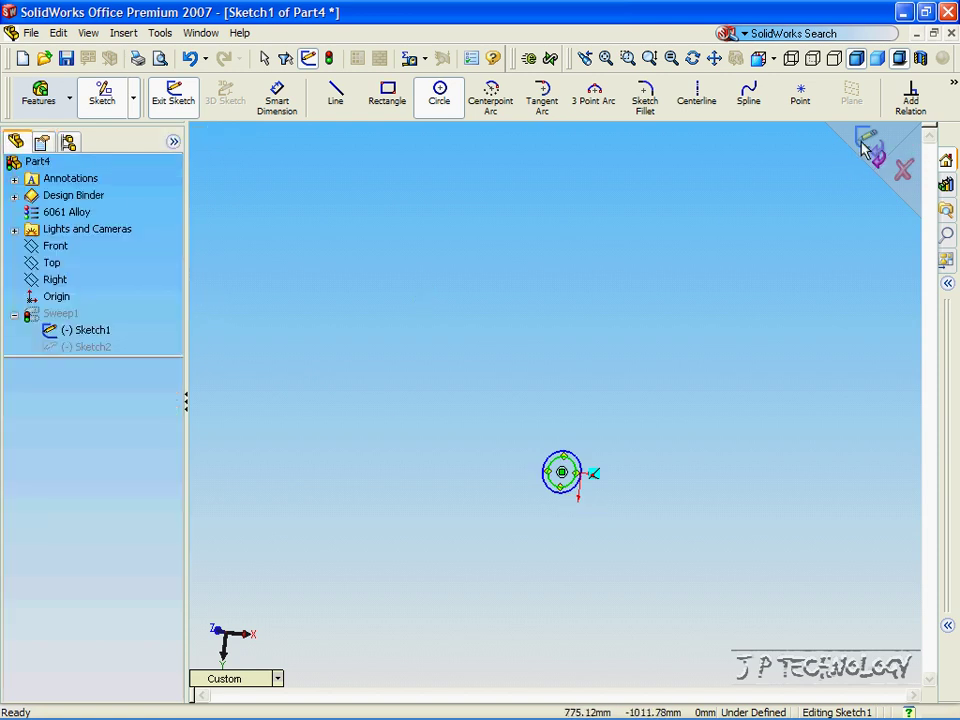